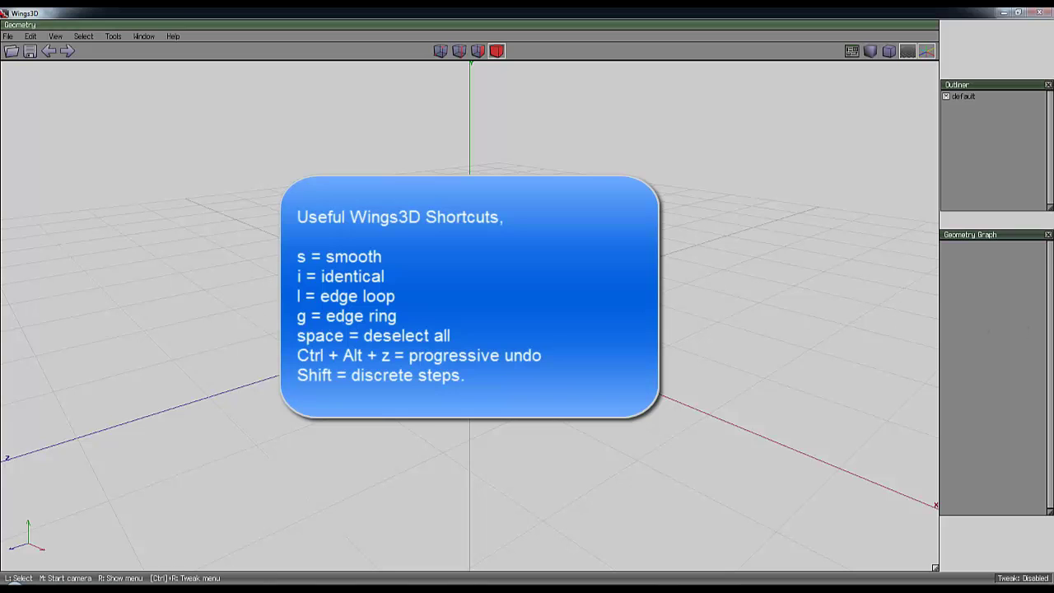
Step: Create a torus knot with the default settings at the origin
{"action": "right_click", "coordinate": [464, 192]}
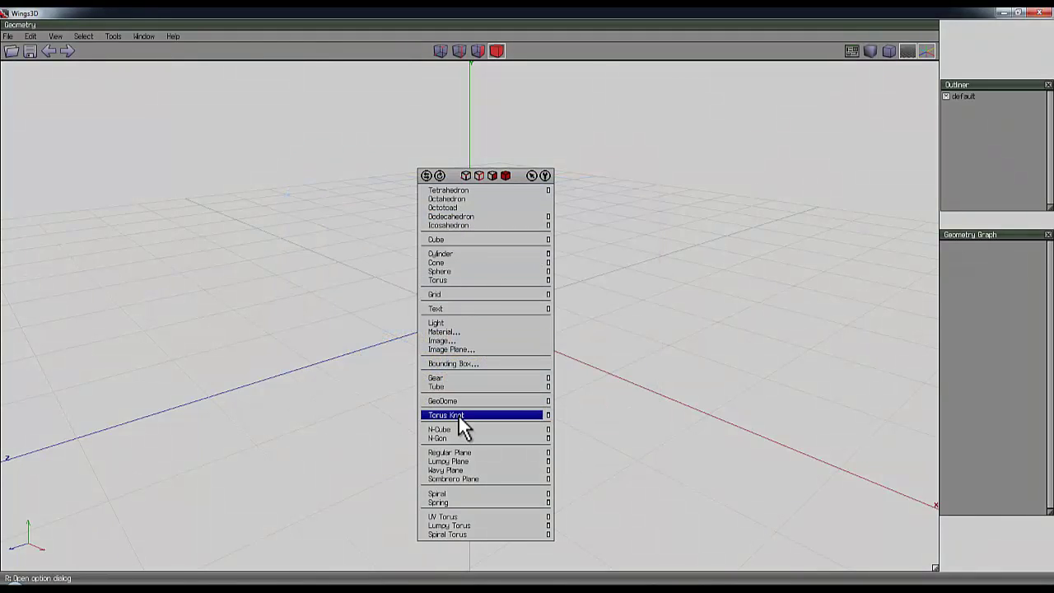
{"action": "left_click", "coordinate": [459, 415]}
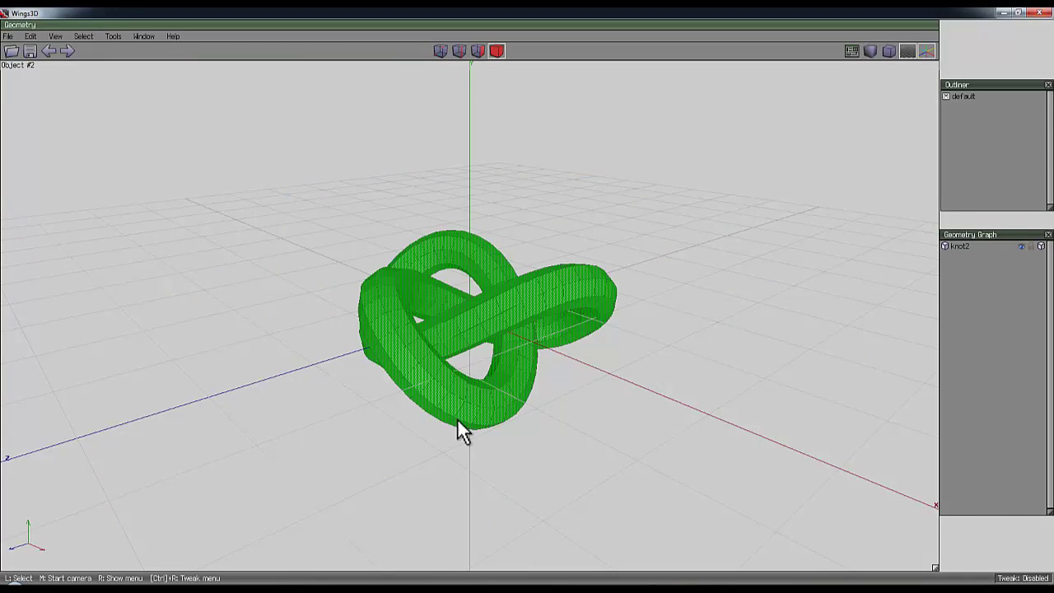
{"action": "middle_click_drag", "start_coordinate": [530, 315], "coordinate": [508, 334]}
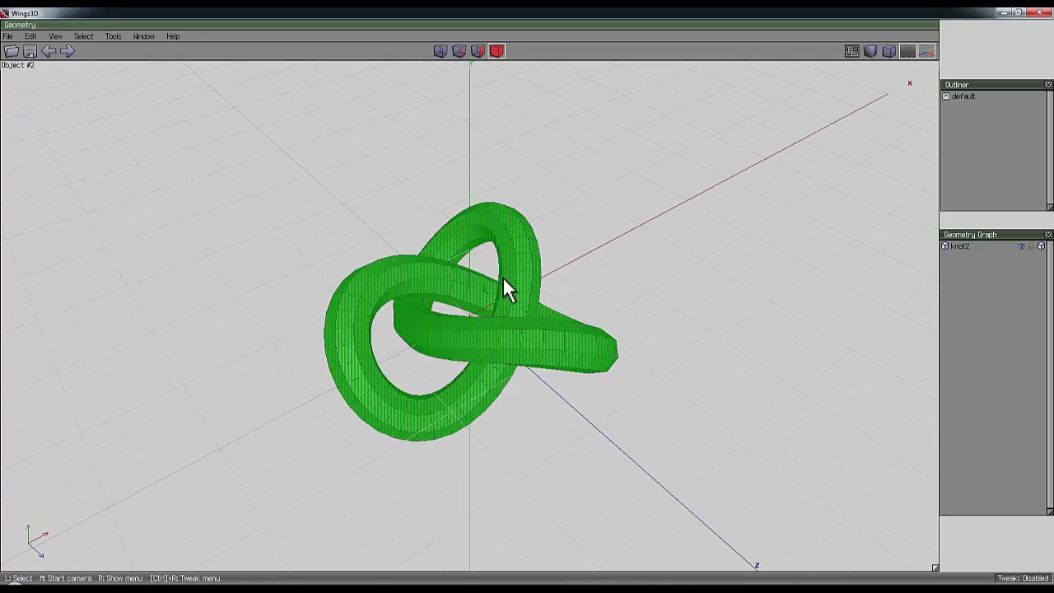
{"action": "middle_click_drag", "start_coordinate": [469, 308], "coordinate": [528, 304]}
{"action": "left_click", "coordinate": [527, 300]}
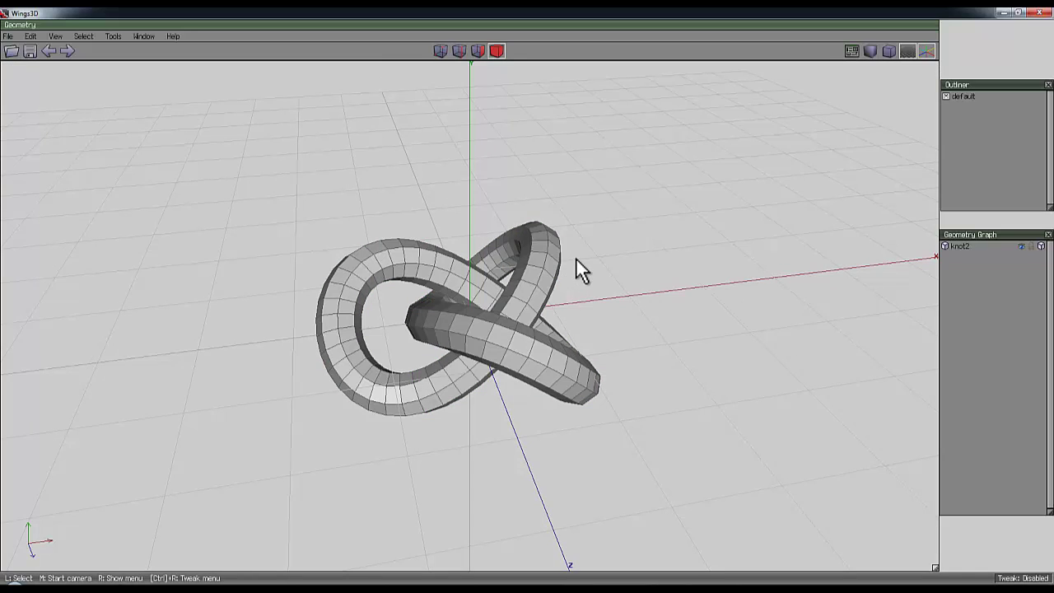
{"action": "left_click", "coordinate": [460, 51]}
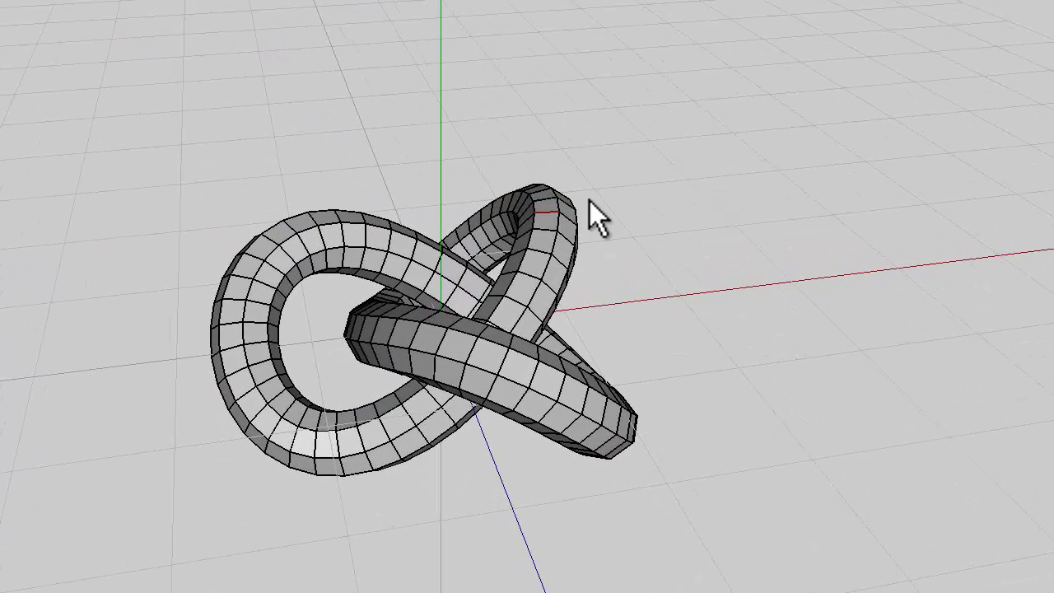
{"action": "right_click", "coordinate": [597, 151]}
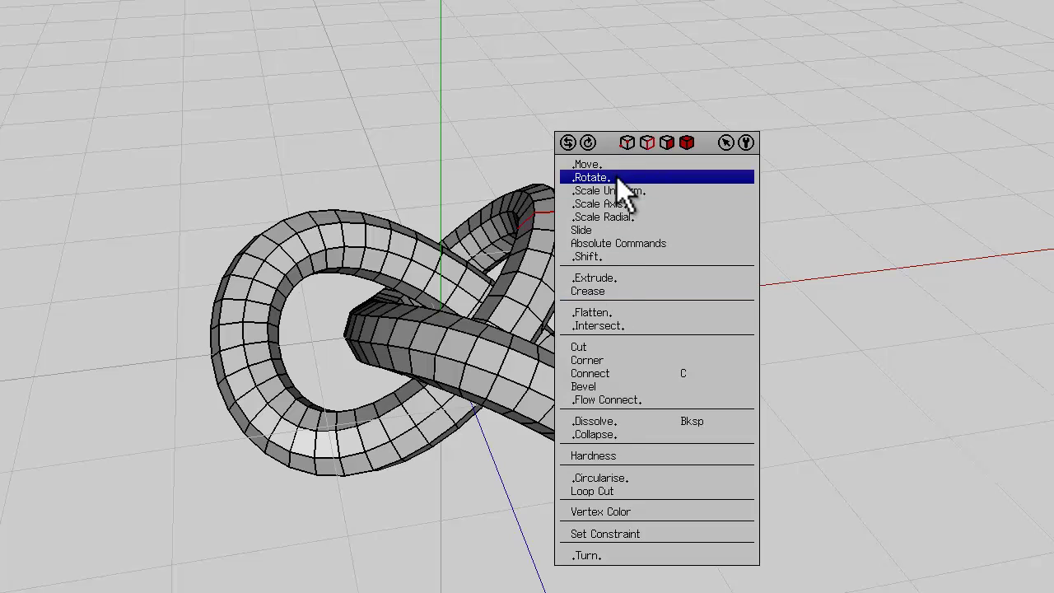
{"action": "left_click", "coordinate": [617, 177]}
{"action": "left_click", "coordinate": [616, 196]}
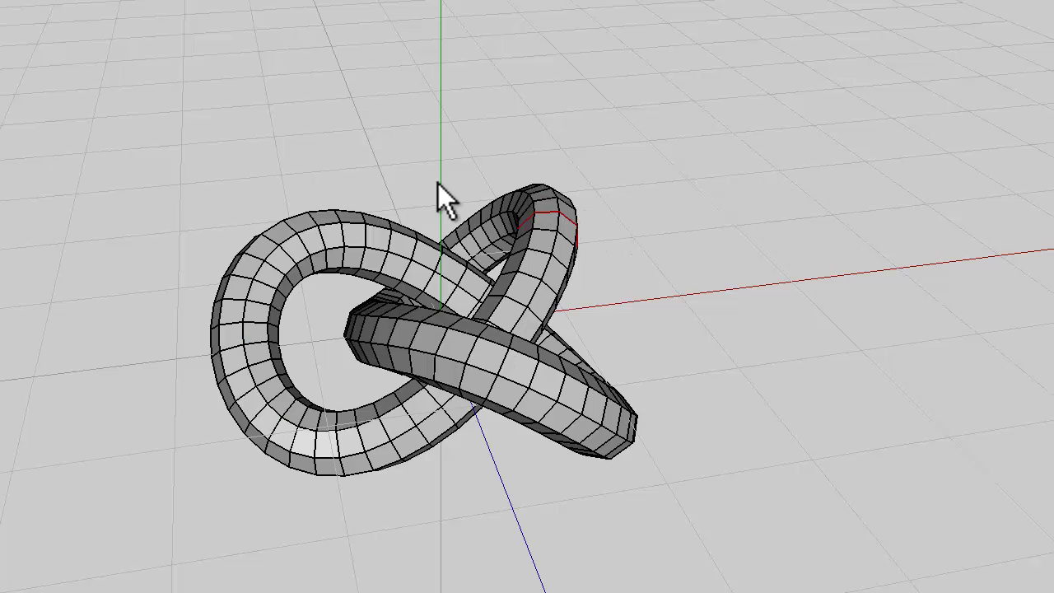
{"action": "key", "text": "space"}
Step: Review the Torus Knot creation options for resolution and knot type without creating another knot
{"action": "right_click", "coordinate": [427, 141]}
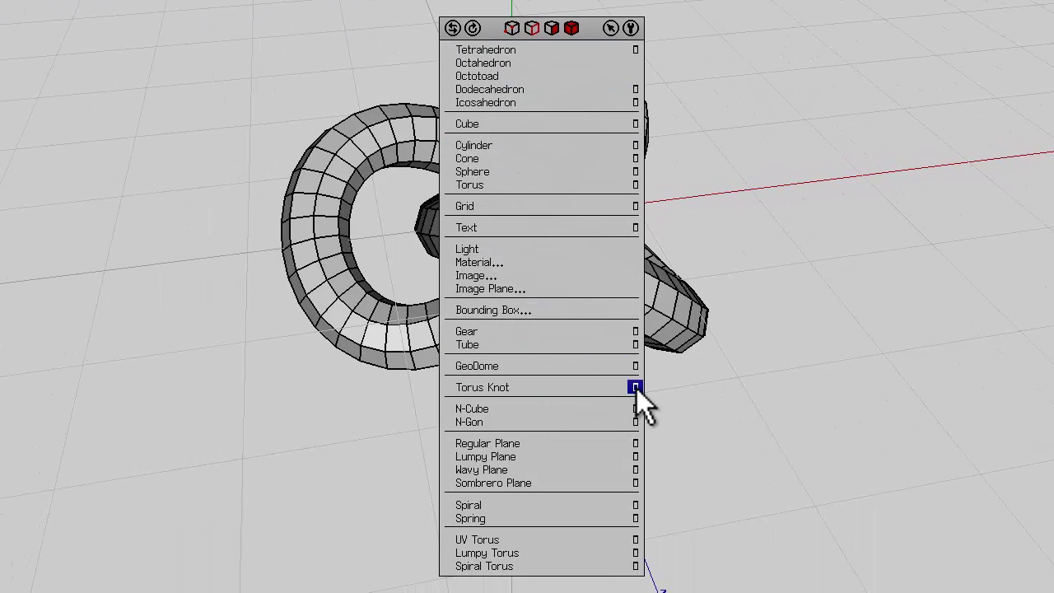
{"action": "left_click", "coordinate": [636, 389]}
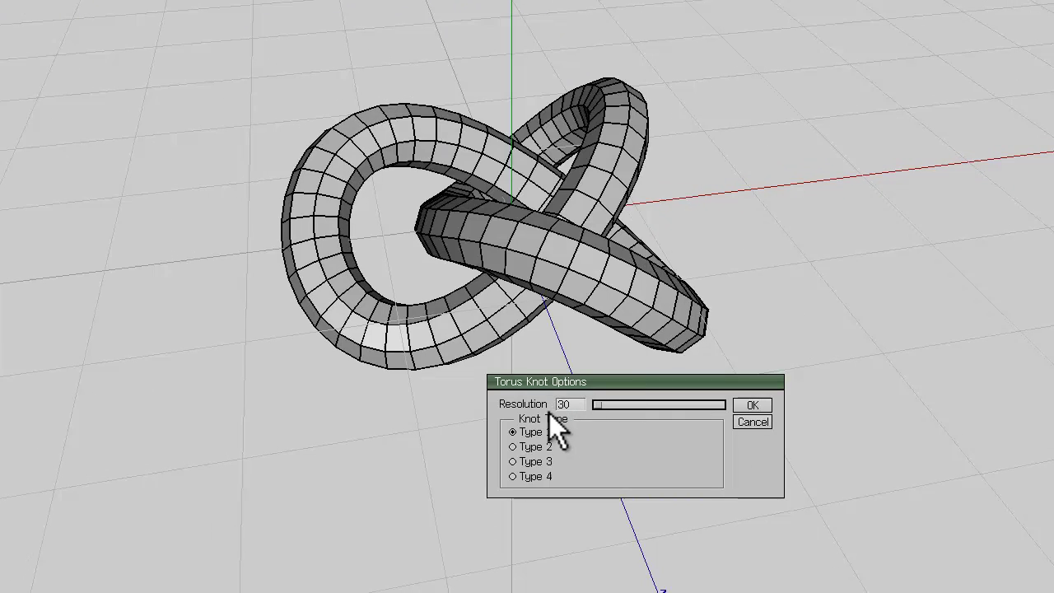
{"action": "left_click", "coordinate": [753, 423]}
Step: Inset all of the knot's faces individually and collapse each inset face to a central vertex
{"action": "middle_click_drag", "start_coordinate": [739, 267], "coordinate": [600, 200]}
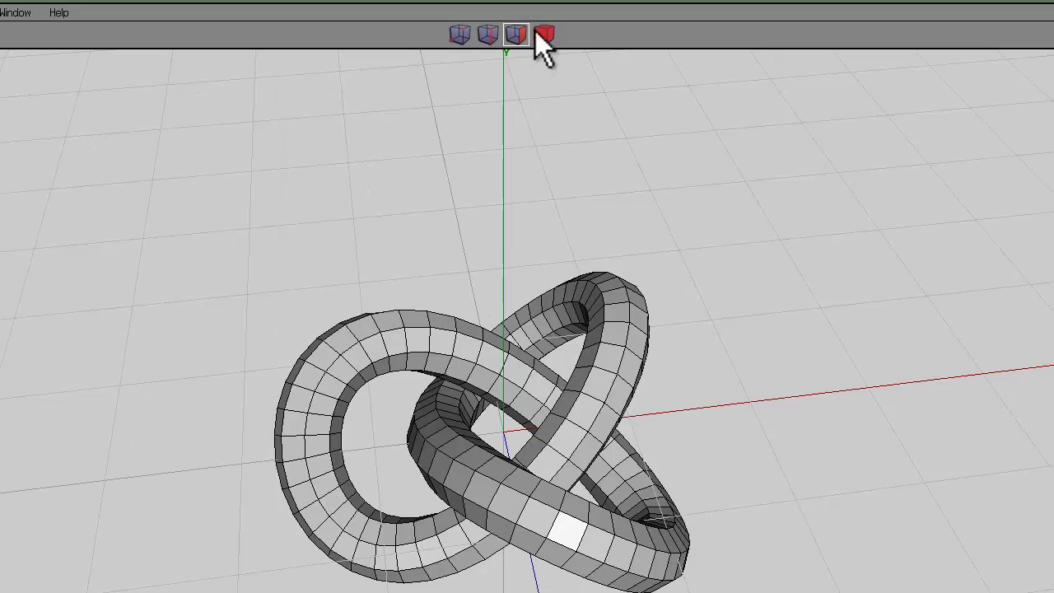
{"action": "left_click", "coordinate": [553, 307]}
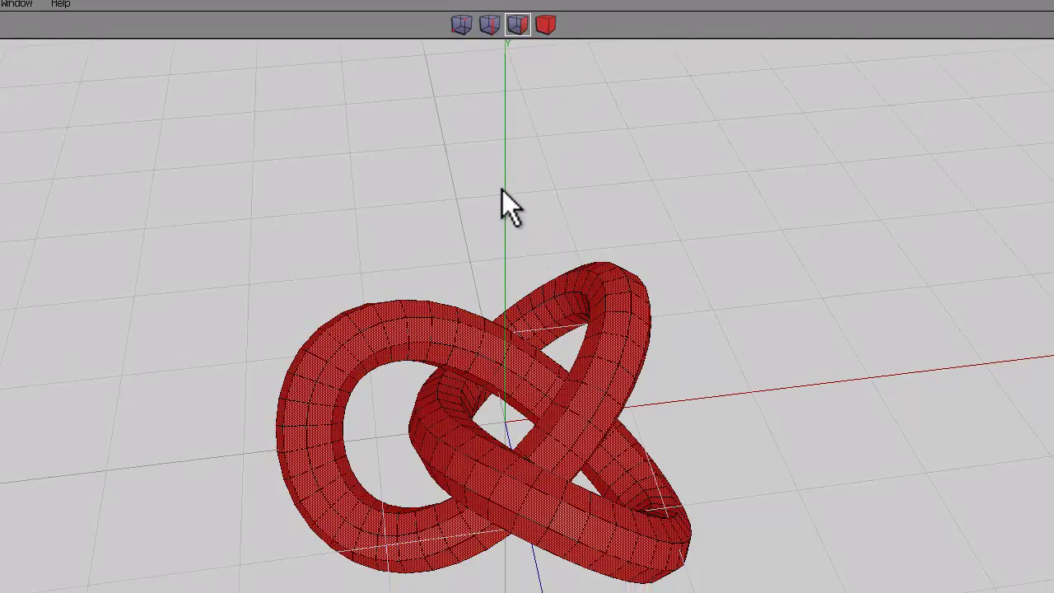
{"action": "key", "text": "space"}
{"action": "left_click", "coordinate": [532, 258]}
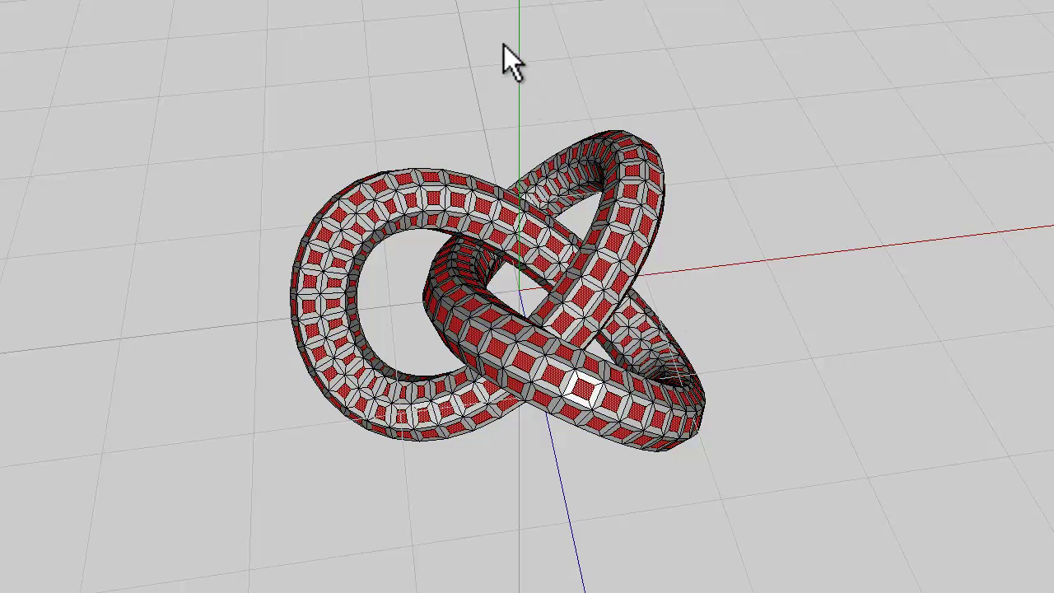
{"action": "key", "text": "space"}
{"action": "left_click", "coordinate": [502, 387]}
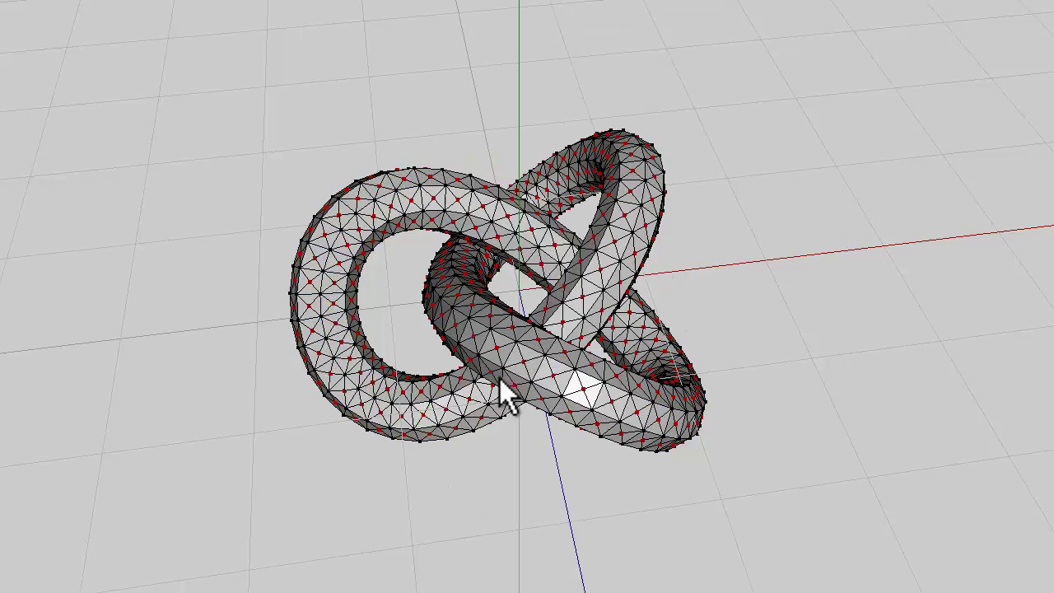
Step: Select the repeating diagonal edges that spiral around the knot's tube and convert the selection to faces
{"action": "middle_click_drag", "start_coordinate": [538, 137], "coordinate": [604, 268]}
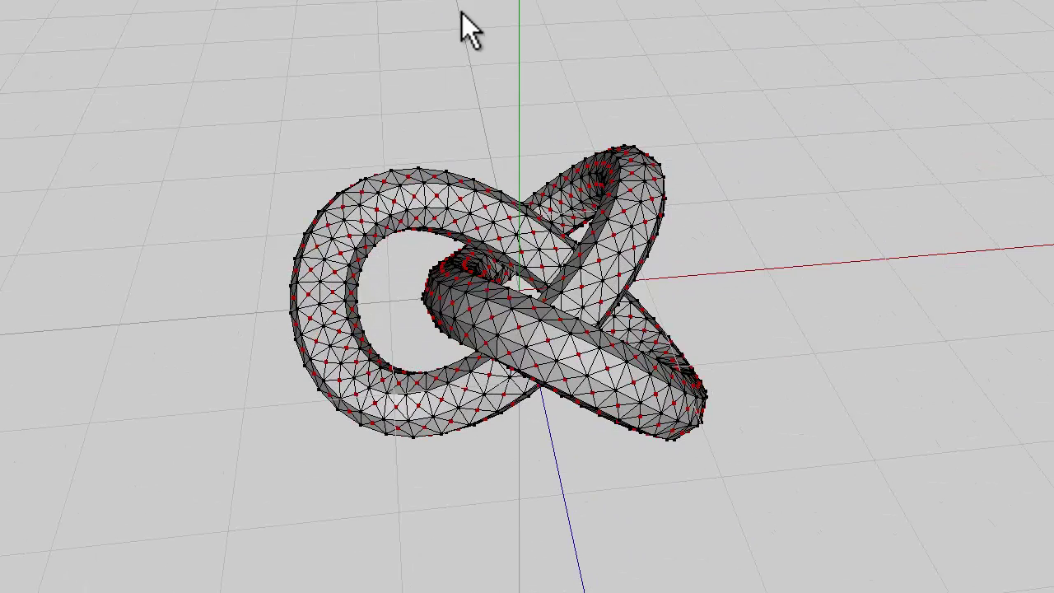
{"action": "key", "text": "e"}
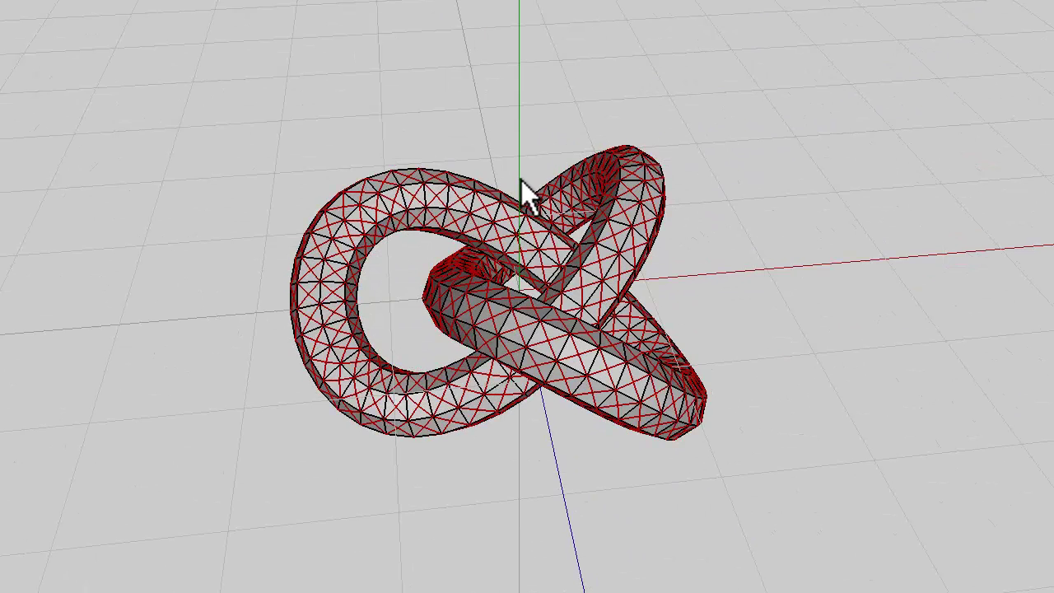
{"action": "left_click", "coordinate": [574, 438]}
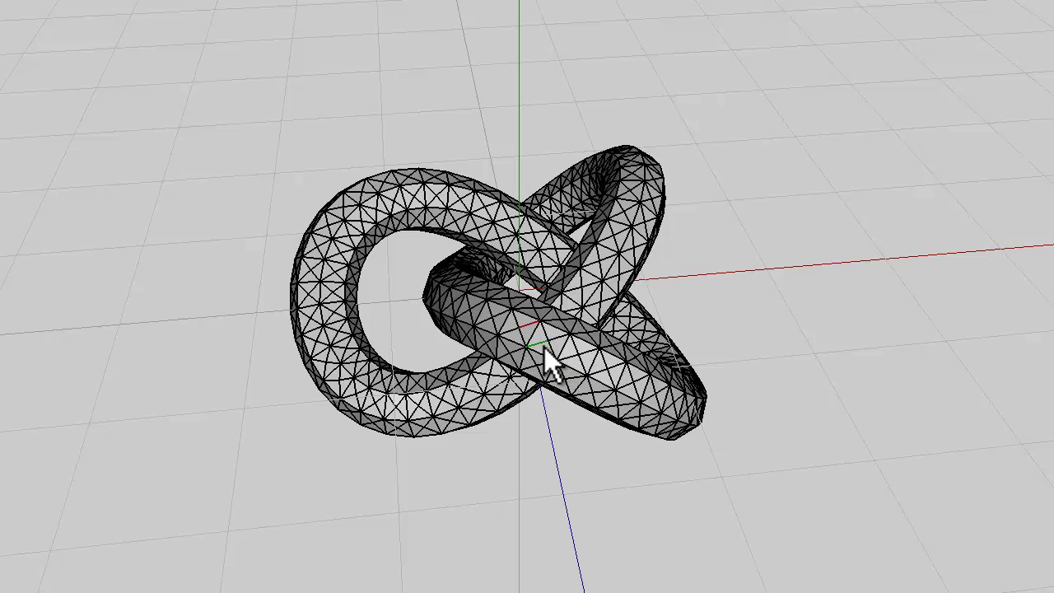
{"action": "left_click", "coordinate": [647, 416]}
{"action": "key", "text": "f"}
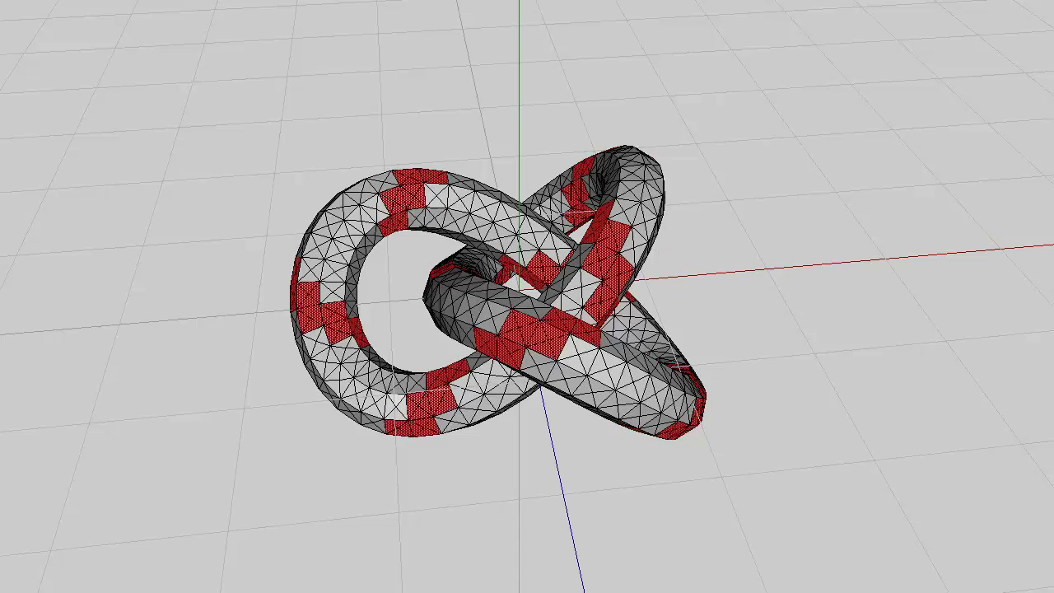
Step: Shrink the face selection to a narrow, continuous spiral strip winding around the knot
{"action": "middle_click_drag", "start_coordinate": [740, 171], "coordinate": [662, 188]}
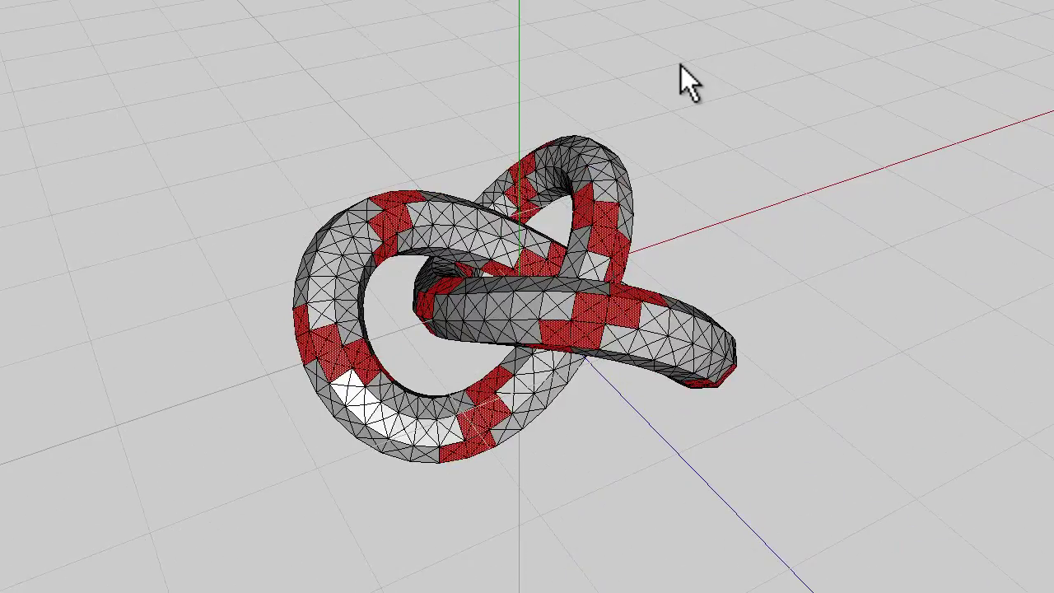
{"action": "scroll", "coordinate": [688, 82], "scroll_direction": "up", "scroll_amount": 3}
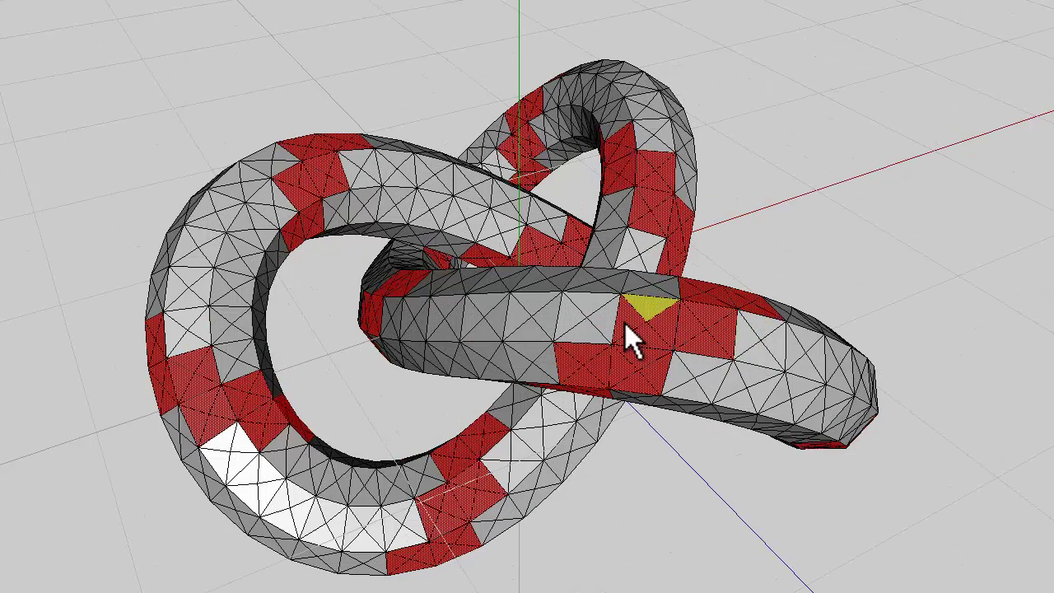
{"action": "left_click", "coordinate": [743, 391]}
{"action": "key", "text": "minus"}
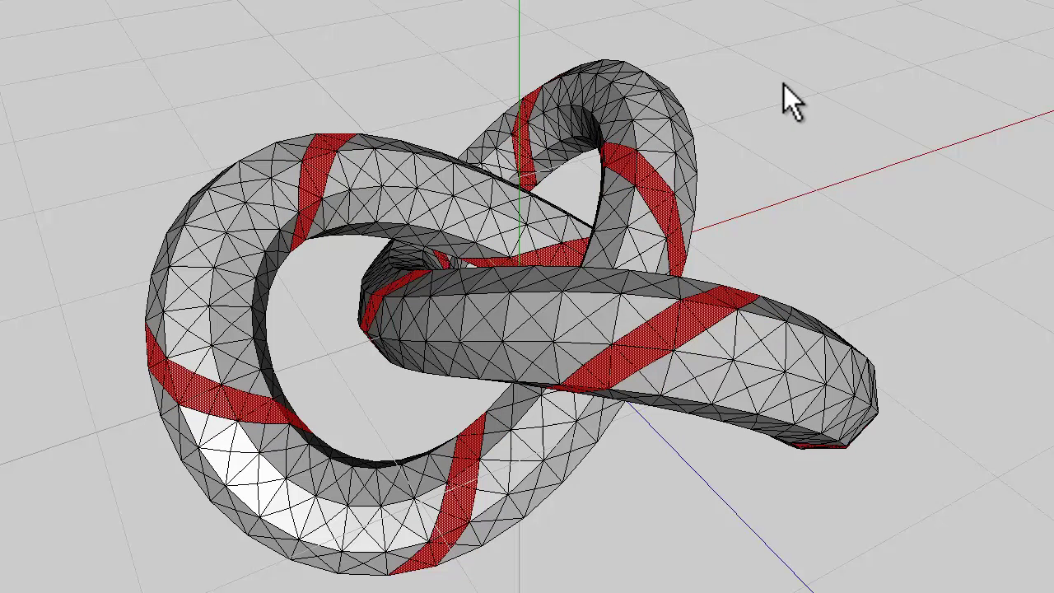
Step: Shell-extrude the selected spiral strip outward into a separate thick band around the knot
{"action": "right_click", "coordinate": [744, 78]}
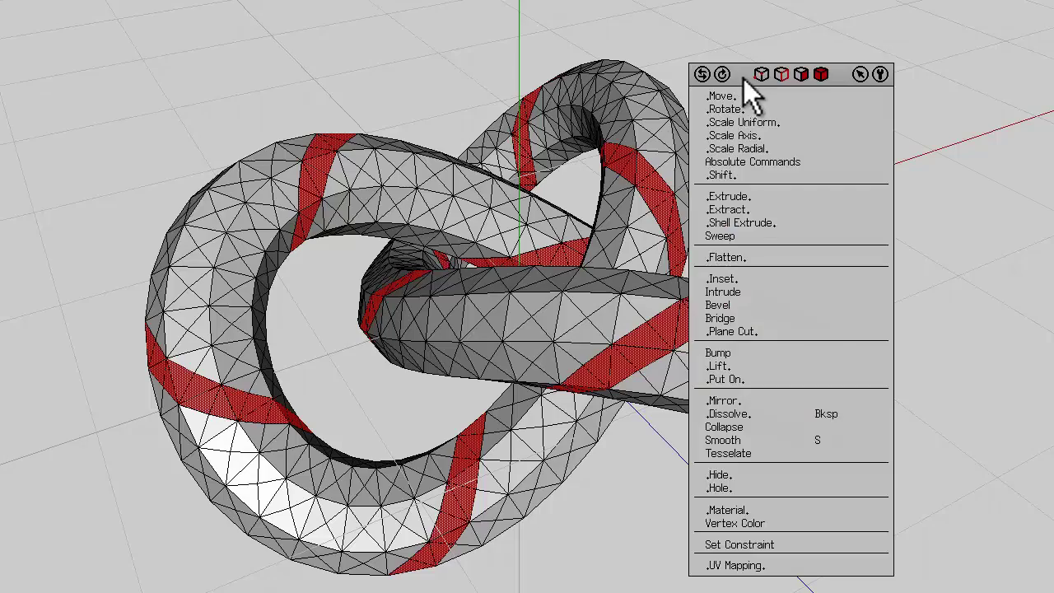
{"action": "left_click", "coordinate": [746, 227]}
{"action": "left_click", "coordinate": [741, 240]}
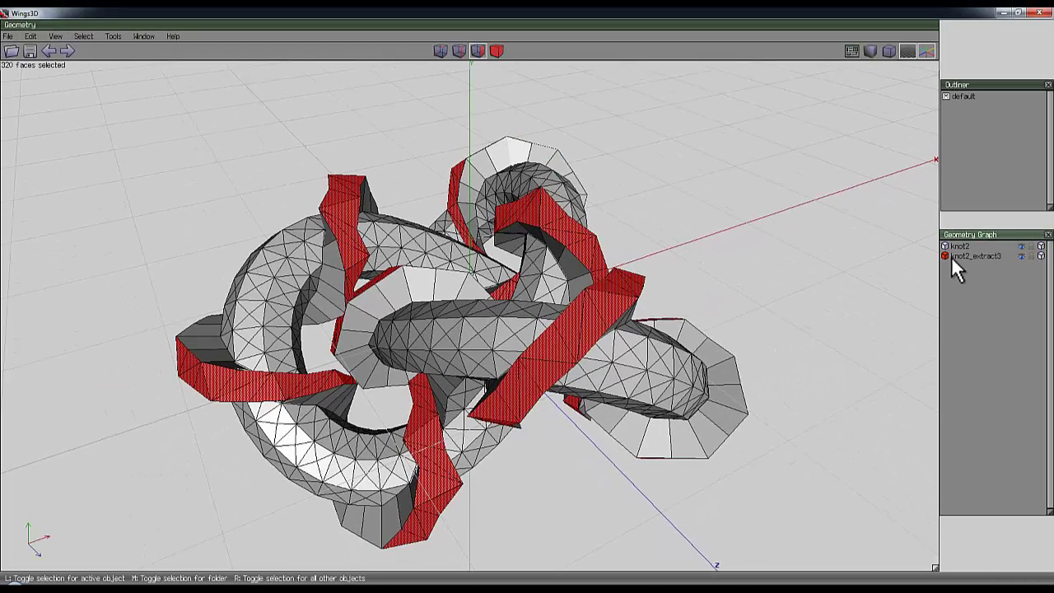
{"action": "left_click", "coordinate": [145, 36]}
{"action": "left_click", "coordinate": [157, 57]}
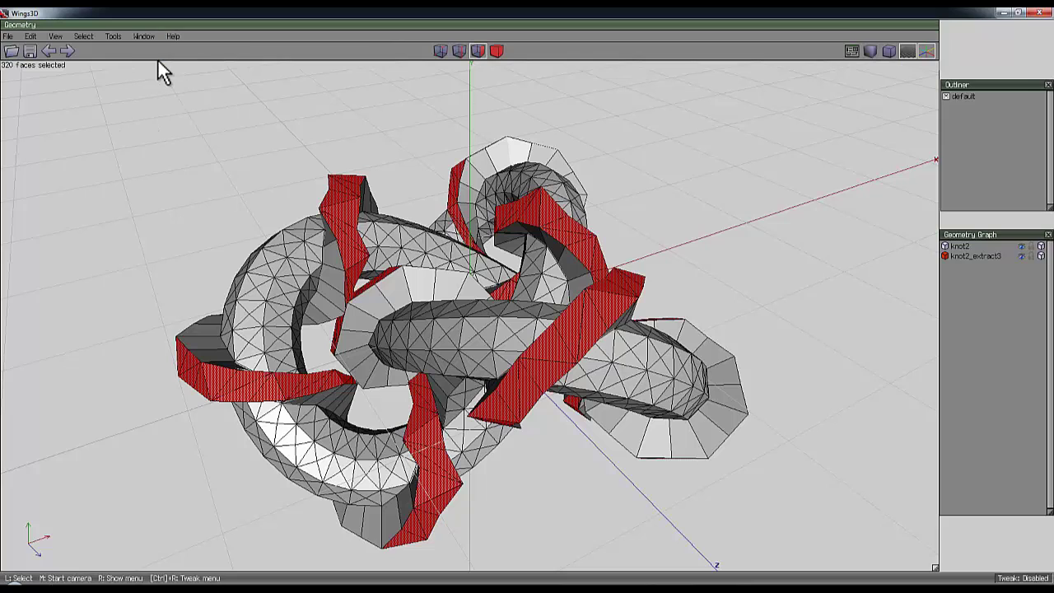
Step: Smooth the whole extruded spiral band body twice
{"action": "left_click", "coordinate": [497, 53]}
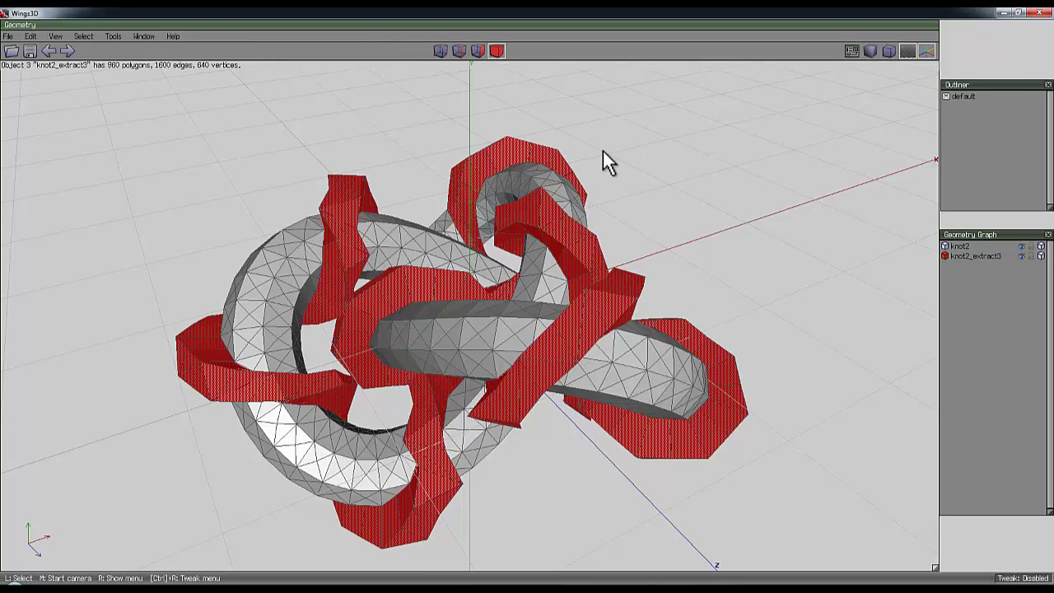
{"action": "key", "text": "s"}
{"action": "key", "text": "s"}
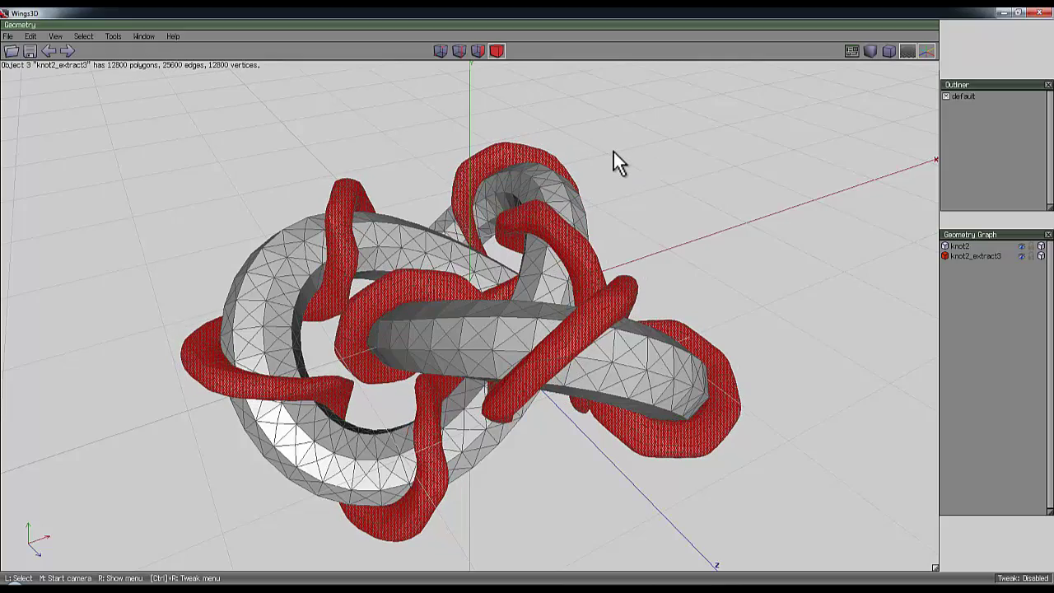
{"action": "middle_click", "coordinate": [646, 184]}
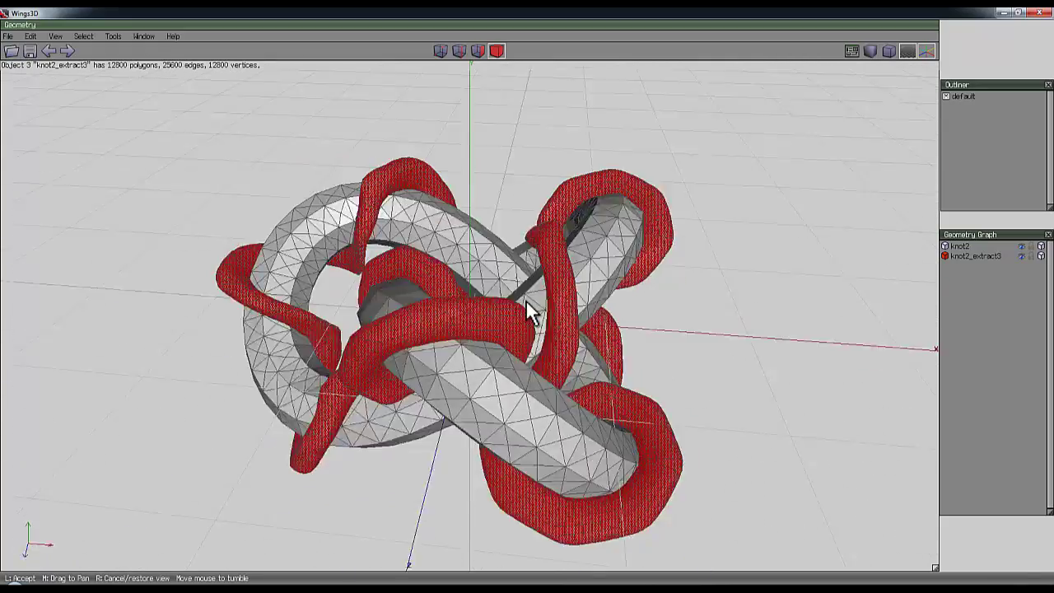
{"action": "left_click", "coordinate": [526, 301]}
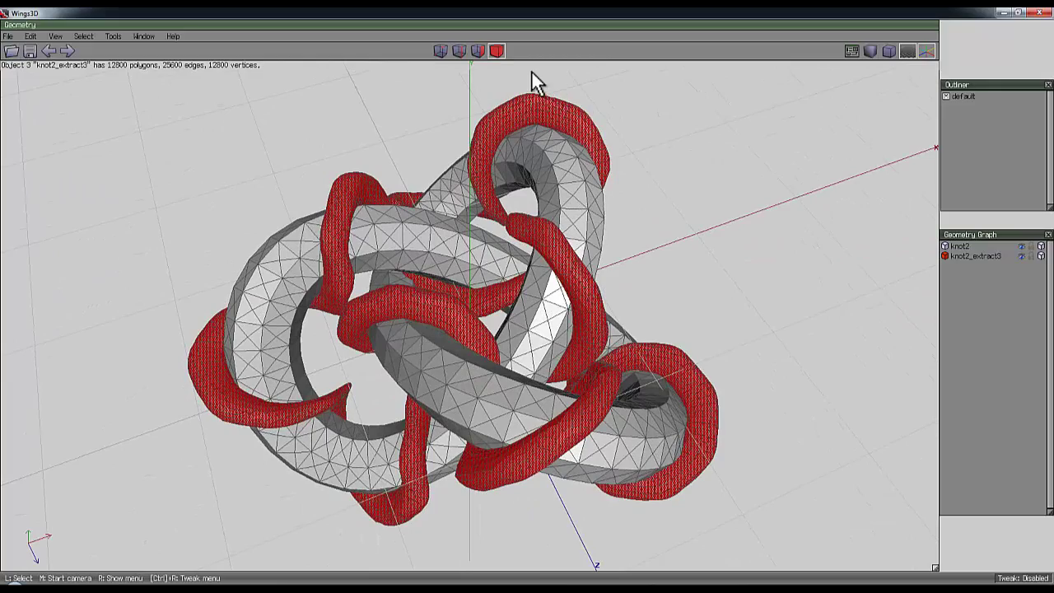
Step: Inset all faces of the original knot body slightly and hollow it through them into an open lattice of thin struts
{"action": "key", "text": "space"}
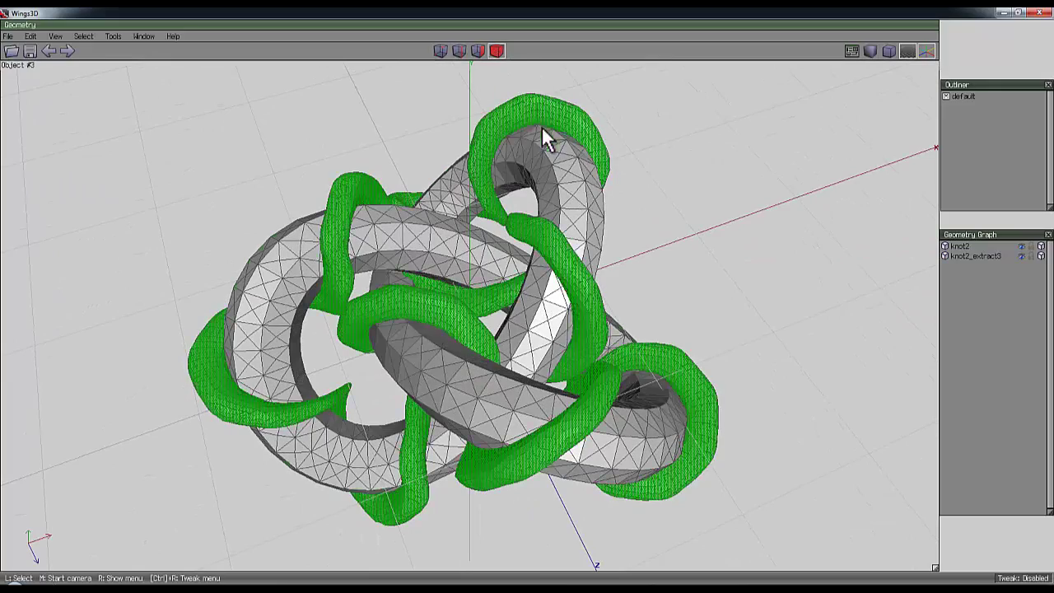
{"action": "left_click", "coordinate": [567, 189]}
{"action": "middle_click", "coordinate": [651, 236]}
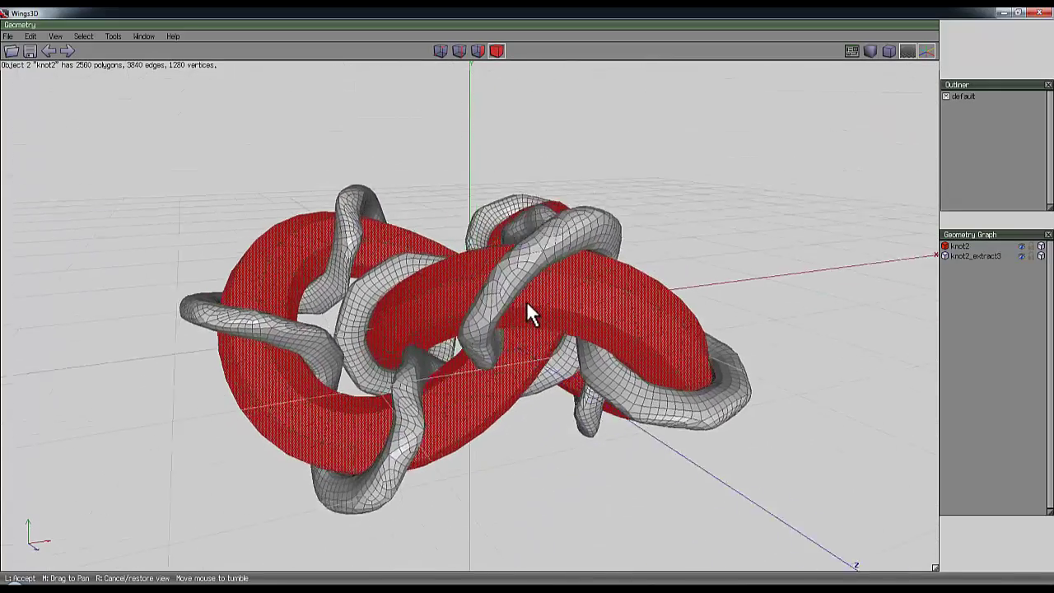
{"action": "left_click", "coordinate": [526, 301]}
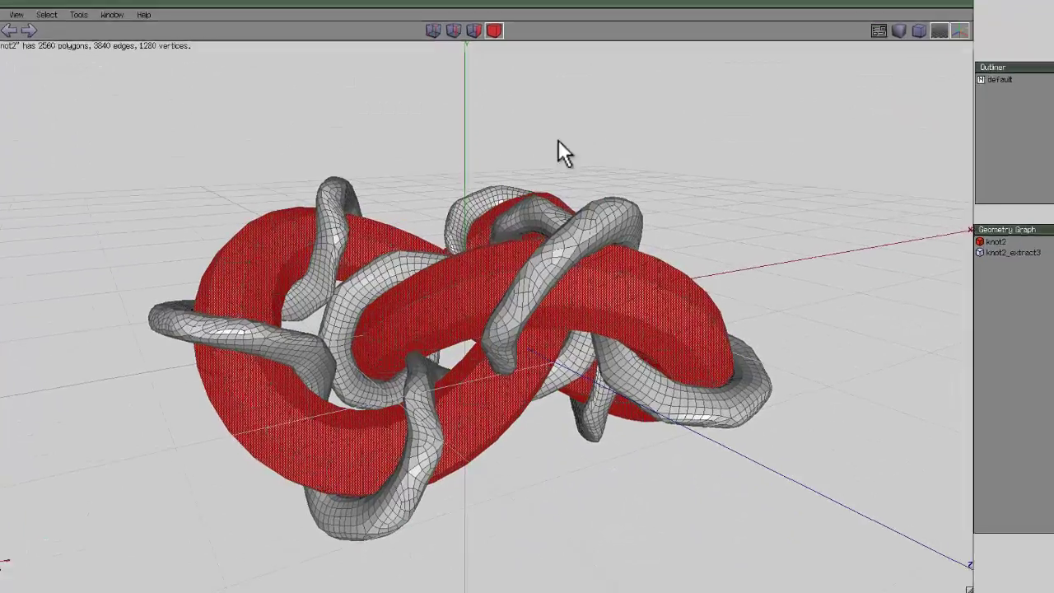
{"action": "right_click", "coordinate": [540, 140]}
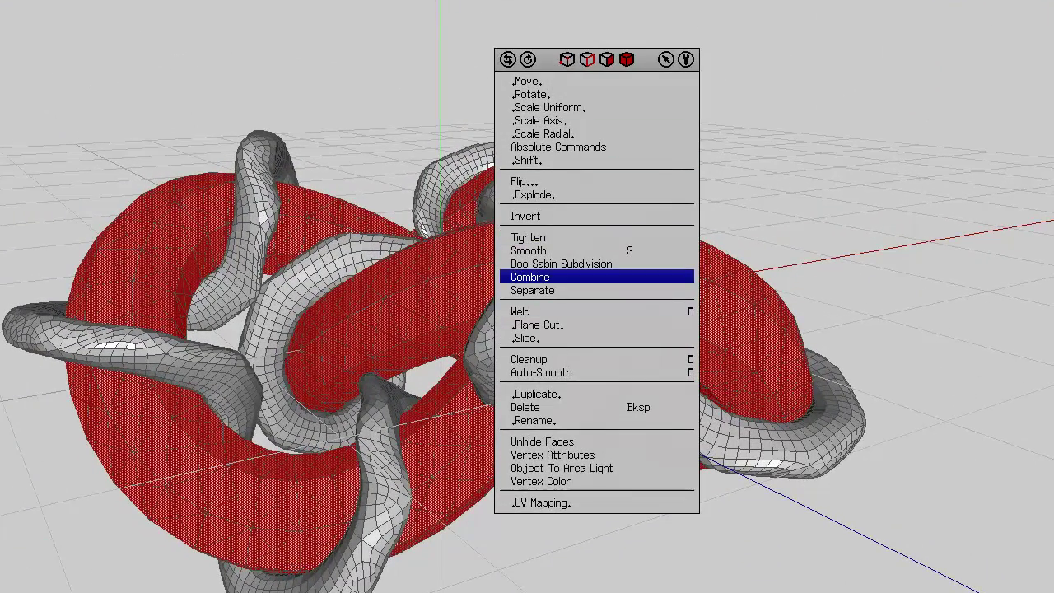
{"action": "left_click", "coordinate": [454, 95]}
{"action": "key", "text": "f"}
{"action": "right_click", "coordinate": [453, 95]}
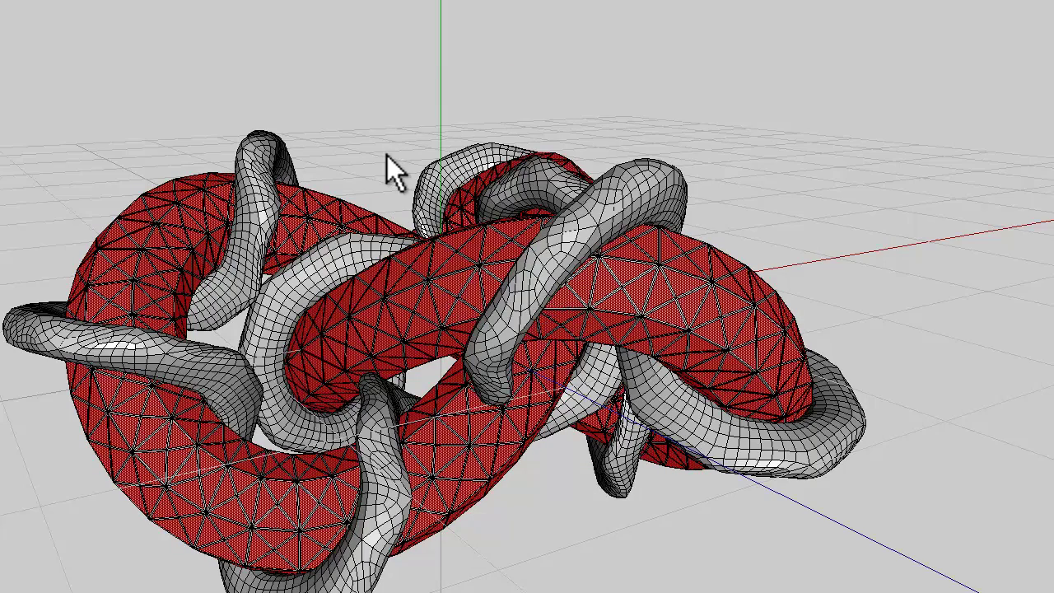
{"action": "right_click", "coordinate": [388, 134]}
{"action": "left_click", "coordinate": [398, 335]}
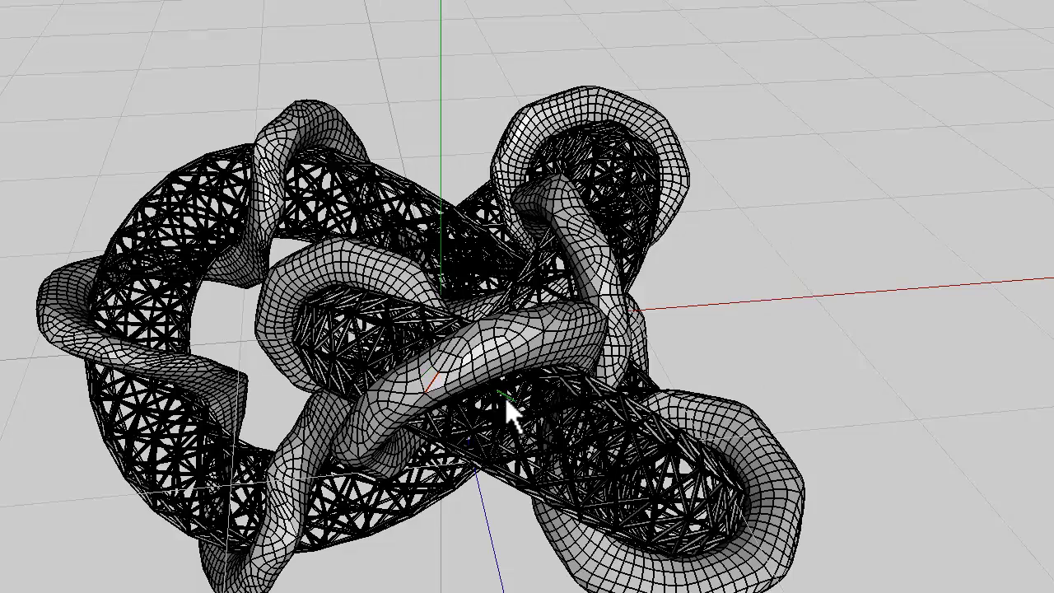
Step: Select the hard edges running along the smoothed spiral band and bevel them slightly into narrow faces
{"action": "left_click", "coordinate": [508, 390]}
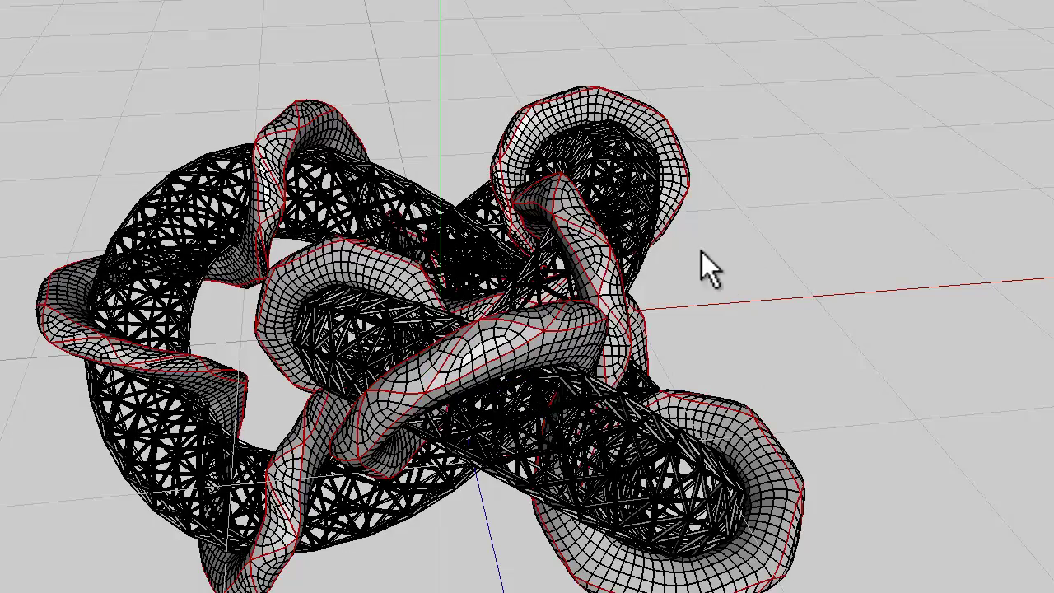
{"action": "scroll", "coordinate": [444, 151], "scroll_direction": "up", "scroll_amount": 5}
{"action": "middle_click_drag", "start_coordinate": [441, 157], "coordinate": [410, 123]}
{"action": "scroll", "coordinate": [528, 306], "scroll_direction": "down", "scroll_amount": 4}
{"action": "right_click", "coordinate": [445, 55]}
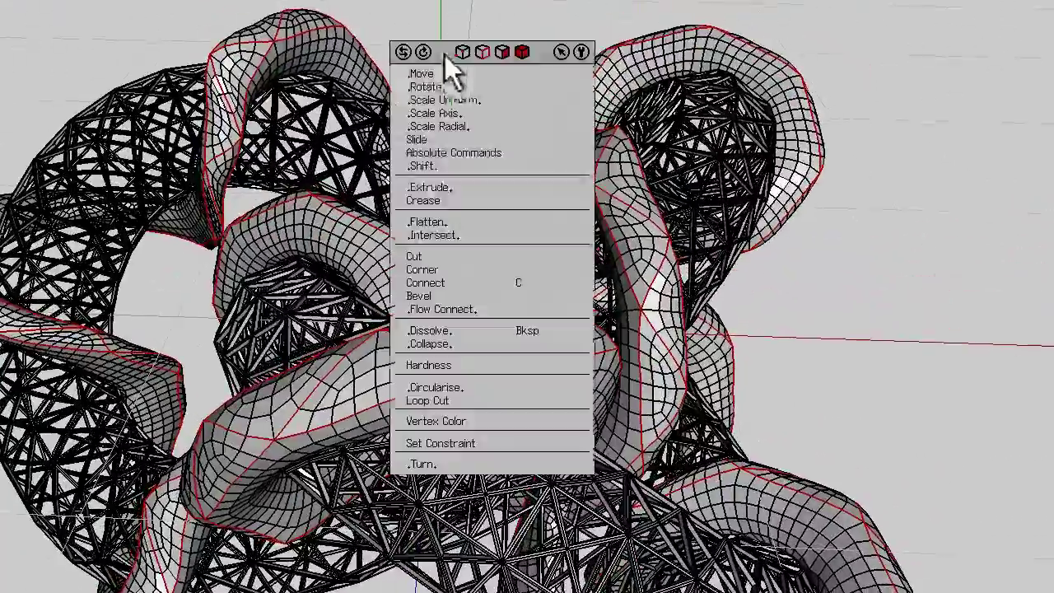
{"action": "left_click", "coordinate": [446, 294]}
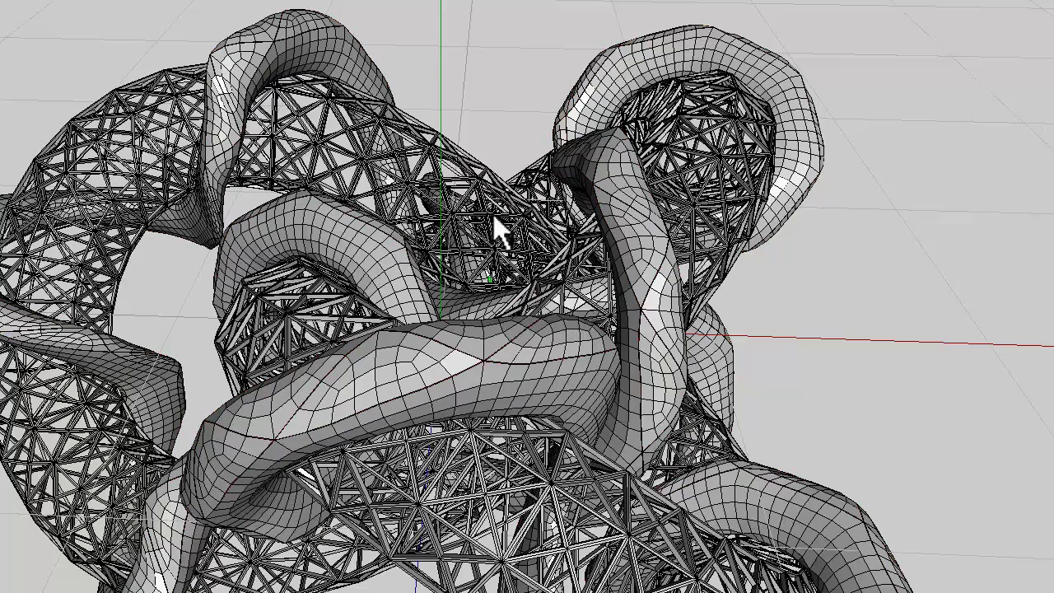
Step: Shell-extrude the bevelled faces outward into a separate raised ridge network around the spiral band
{"action": "right_click", "coordinate": [500, 233]}
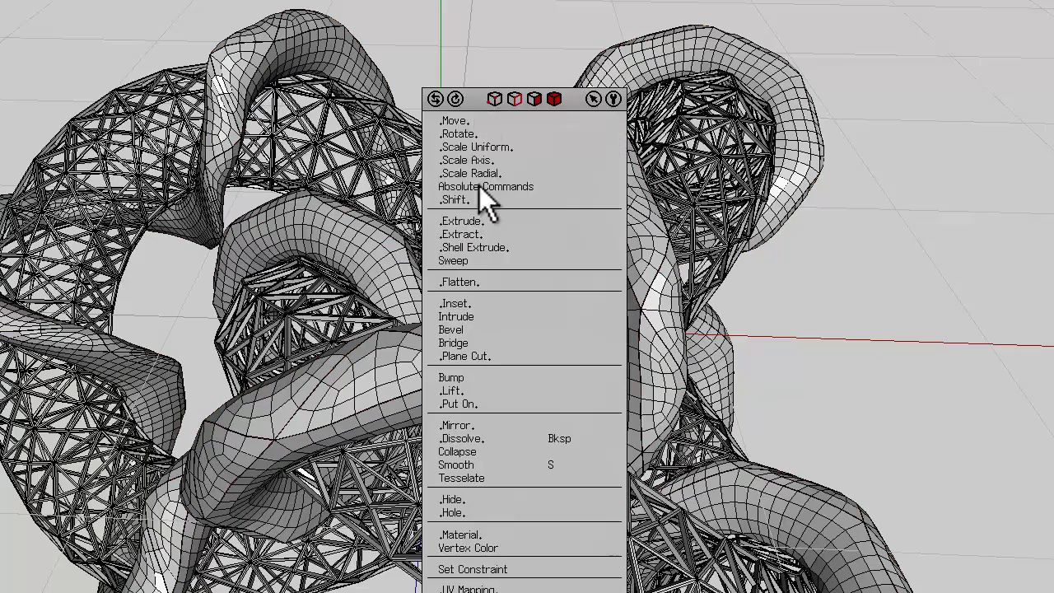
{"action": "left_click", "coordinate": [481, 244]}
{"action": "left_click", "coordinate": [491, 280]}
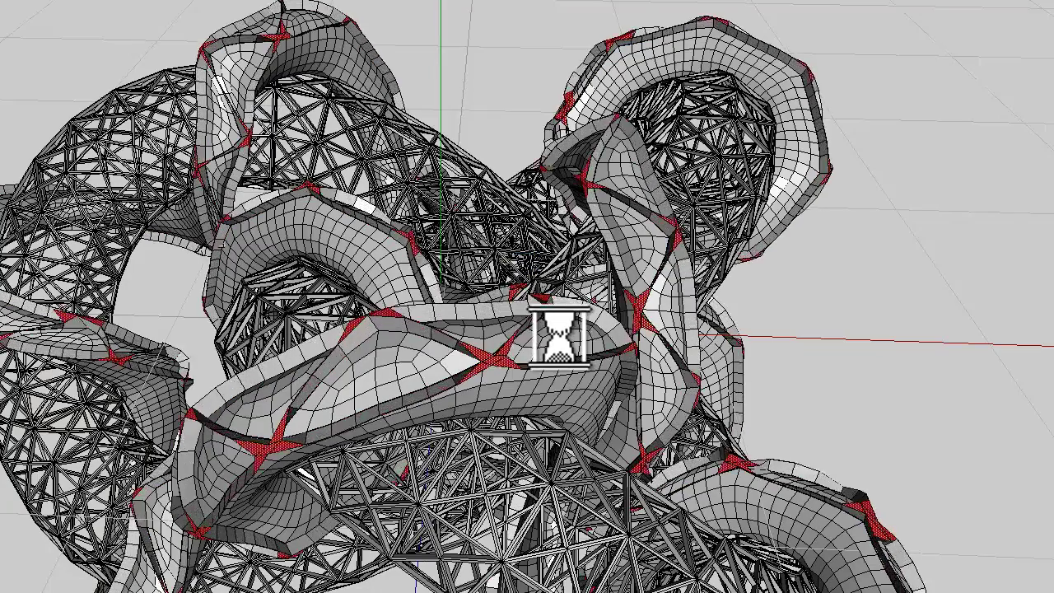
{"action": "left_click", "coordinate": [496, 0]}
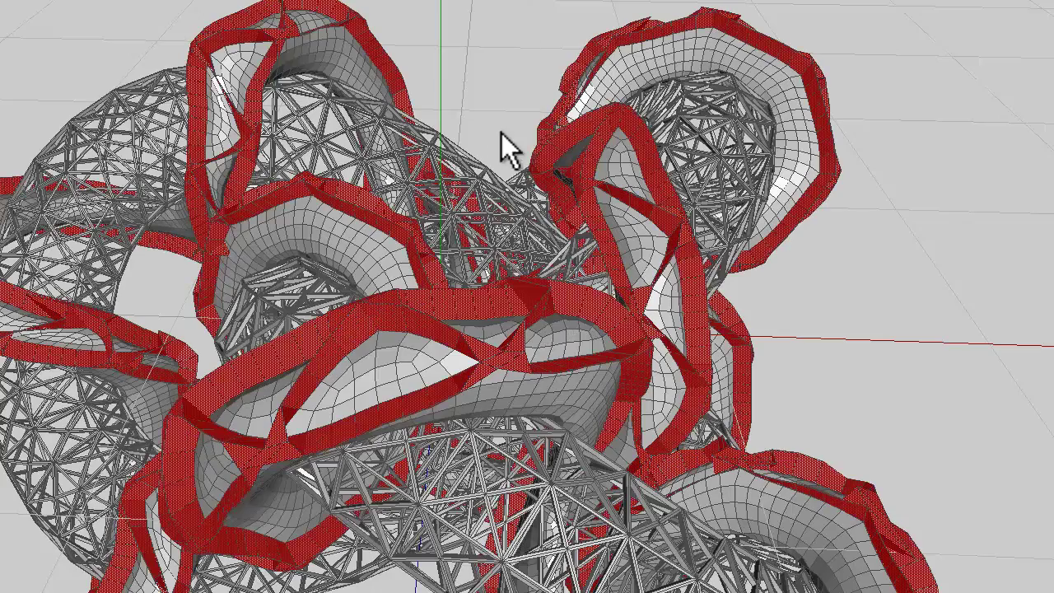
Step: Smooth the extruded ridge network twice
{"action": "key", "text": "s"}
{"action": "key", "text": "s"}
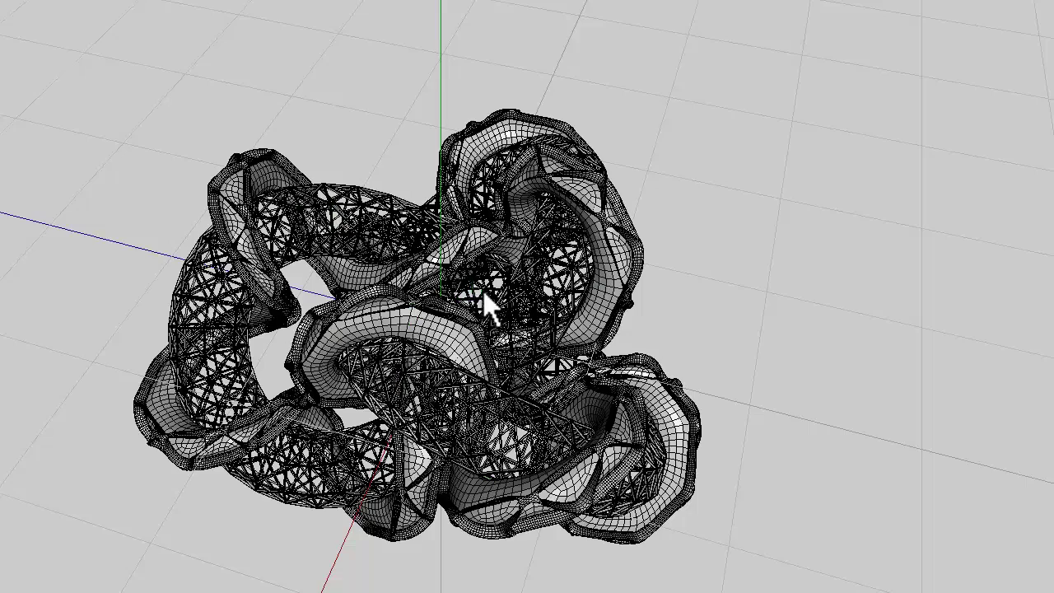
{"action": "scroll", "coordinate": [494, 301], "scroll_direction": "up", "scroll_amount": 5}
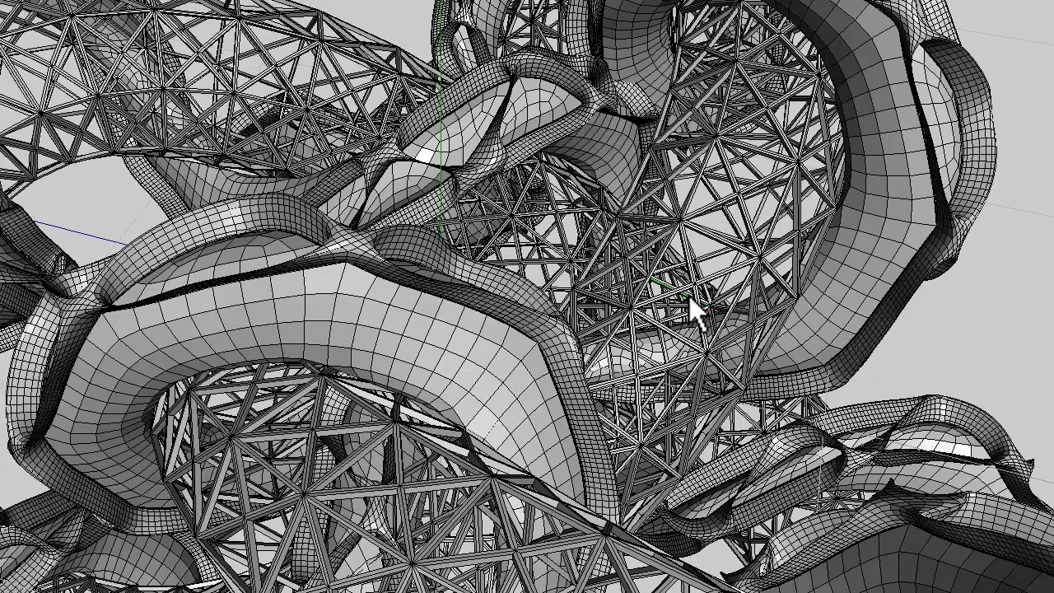
{"action": "scroll", "coordinate": [690, 294], "scroll_direction": "down", "scroll_amount": 1}
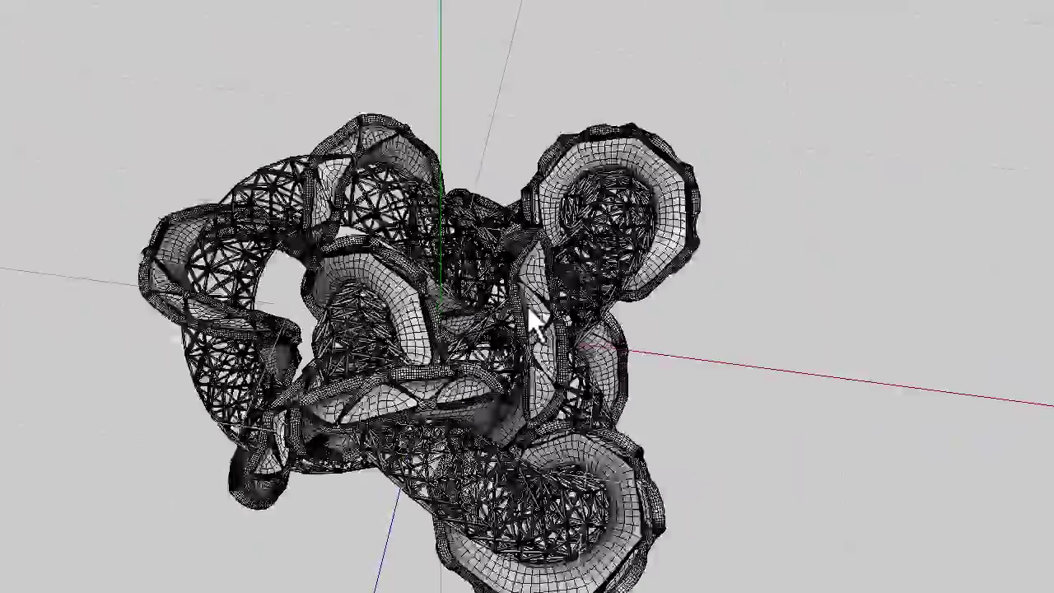
{"action": "middle_click_drag", "start_coordinate": [528, 306], "coordinate": [528, 306]}
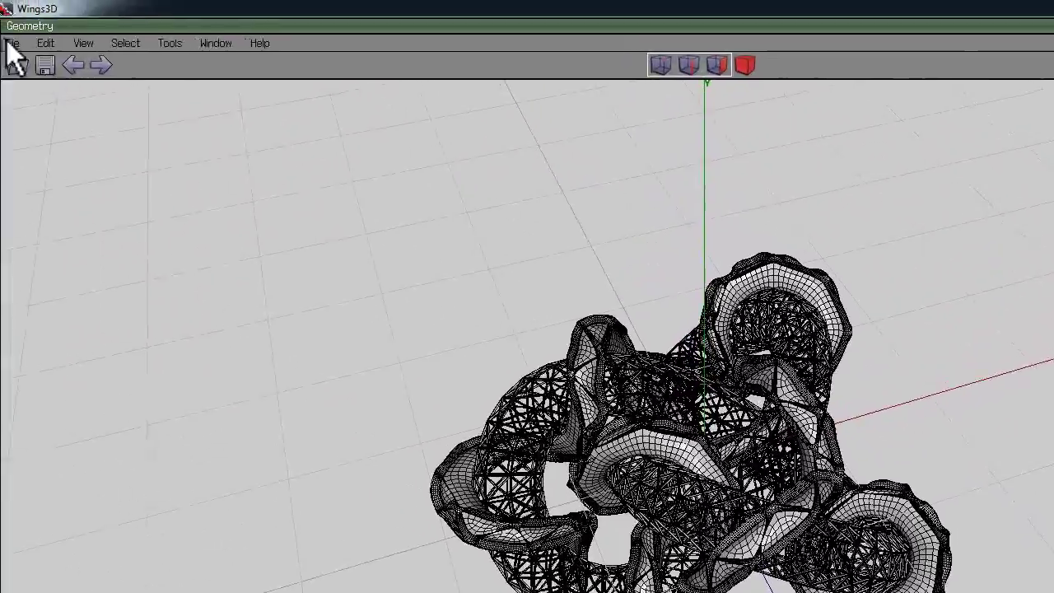
Step: Export the whole model as a Wavefront OBJ file named Torus_knot_1
{"action": "left_click", "coordinate": [11, 44]}
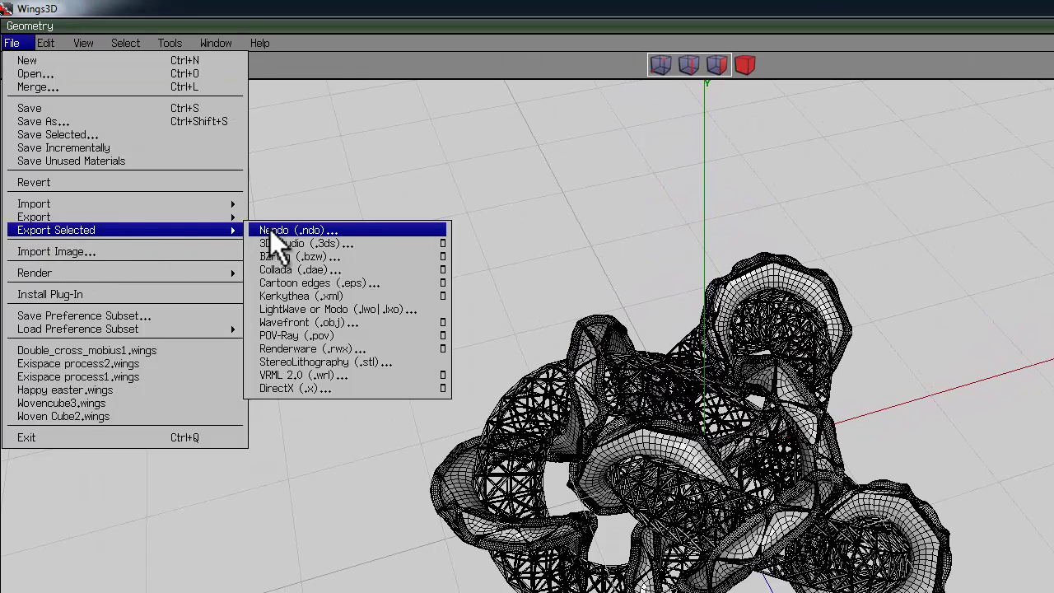
{"action": "mouse_move", "coordinate": [206, 217]}
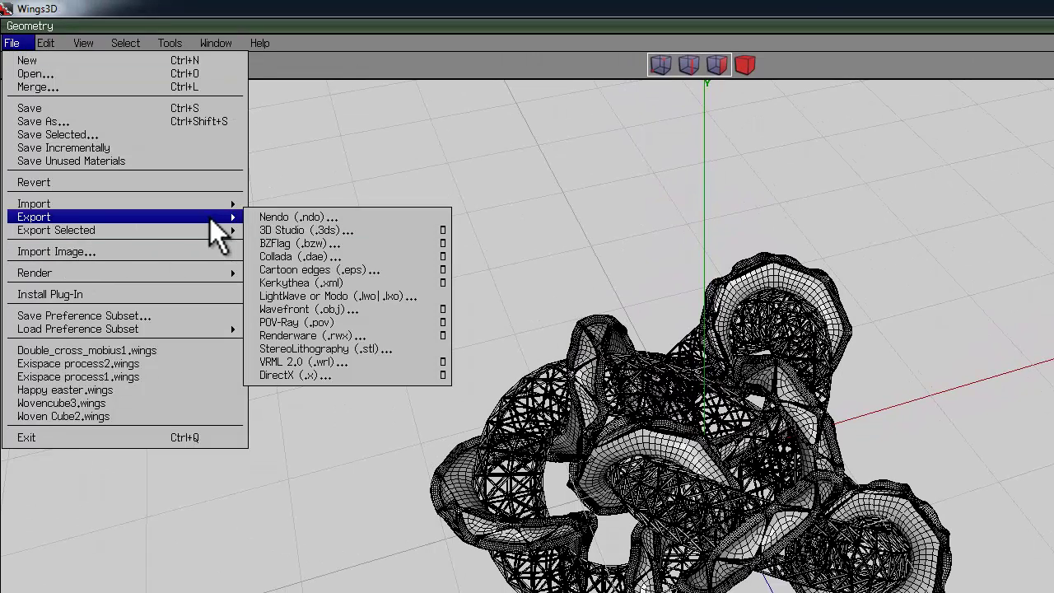
{"action": "left_click", "coordinate": [346, 309]}
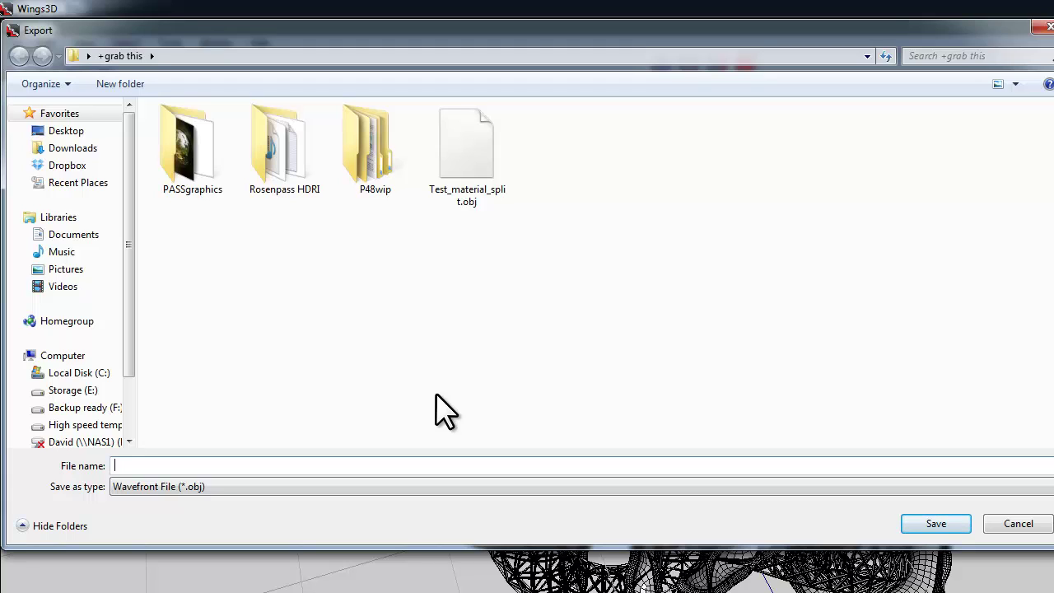
{"action": "type", "text": "Torus_knot_1"}
{"action": "key", "text": "Return"}
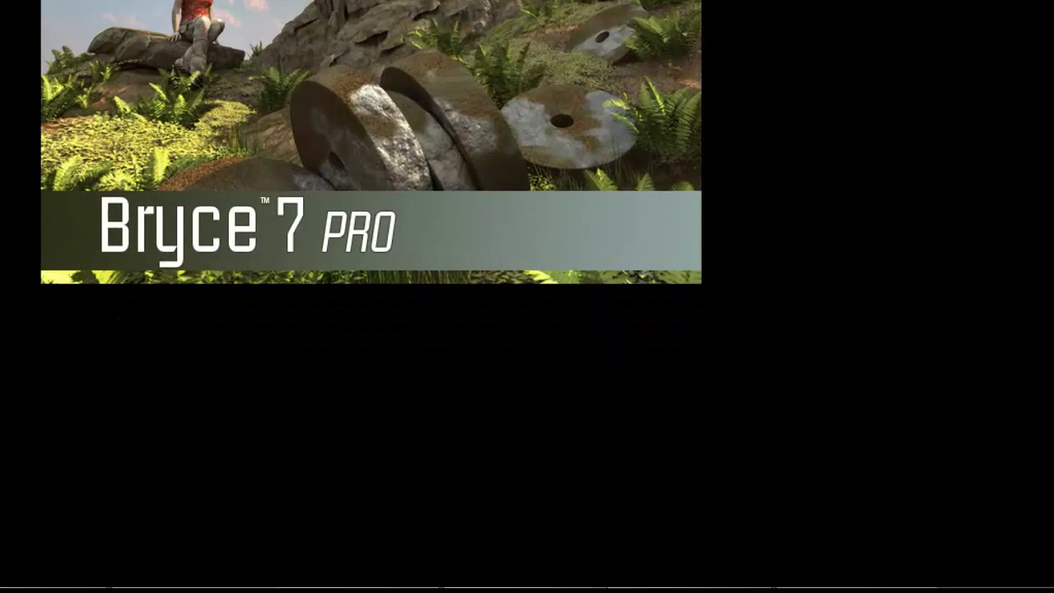
Step: Switch to Bryce 7.1 Pro and import Torus_knot_1.obj into the empty scene
{"action": "mouse_move", "coordinate": [652, 589]}
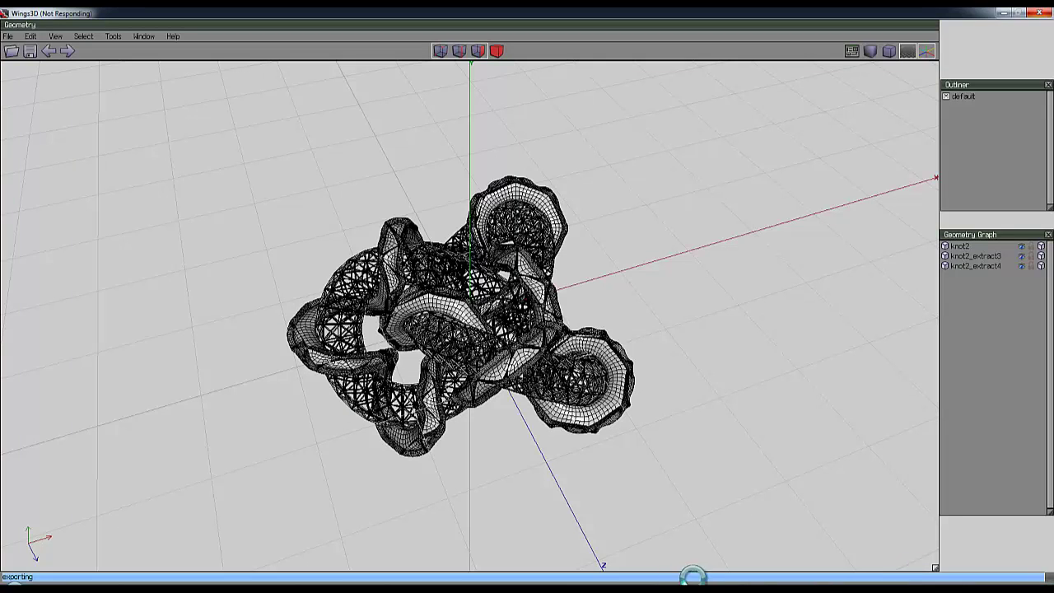
{"action": "mouse_move", "coordinate": [477, 583]}
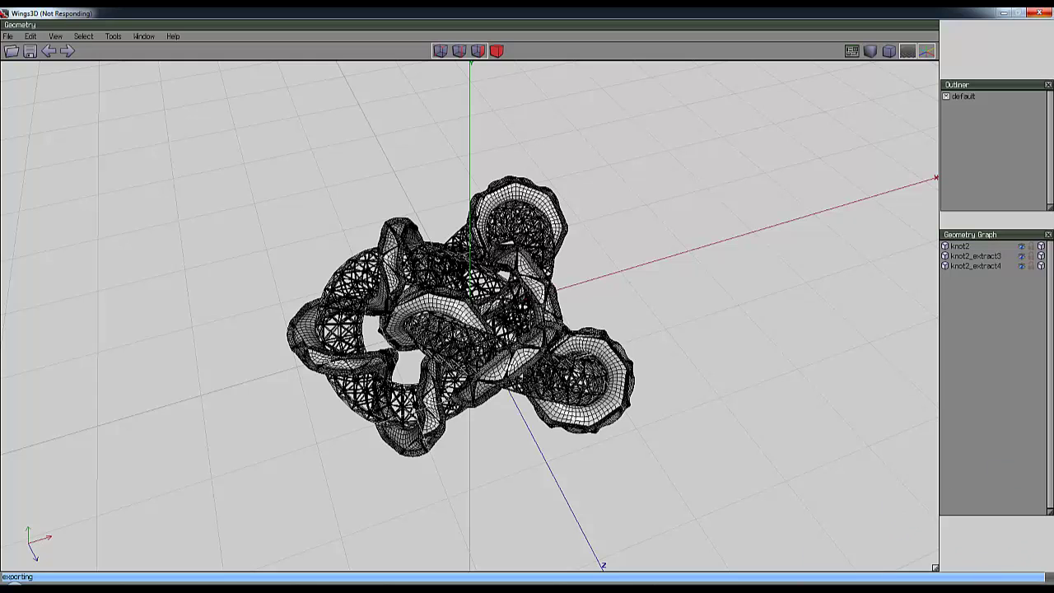
{"action": "mouse_move", "coordinate": [652, 589]}
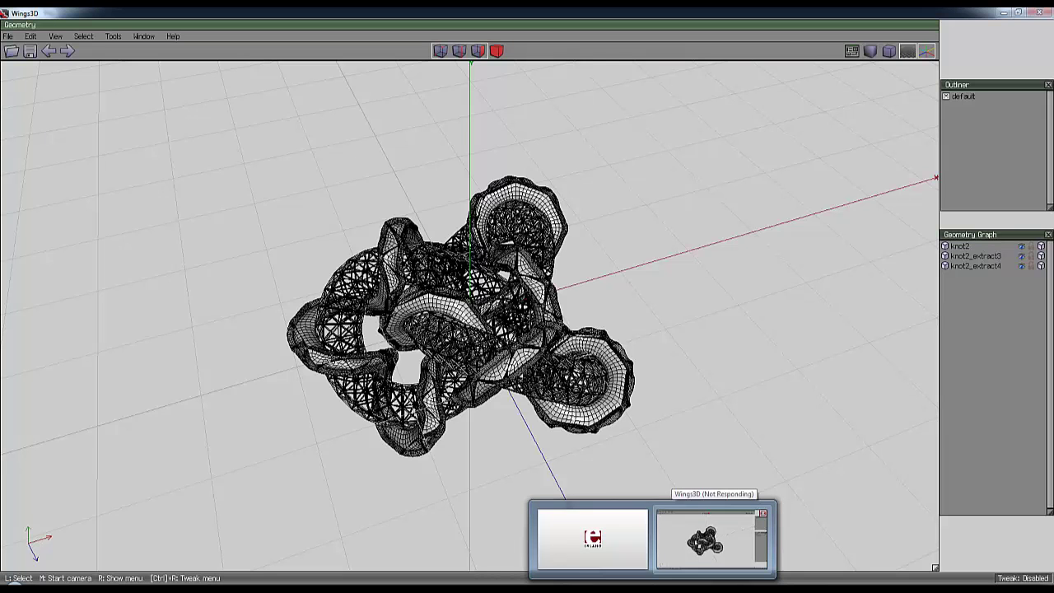
{"action": "left_click", "coordinate": [496, 589]}
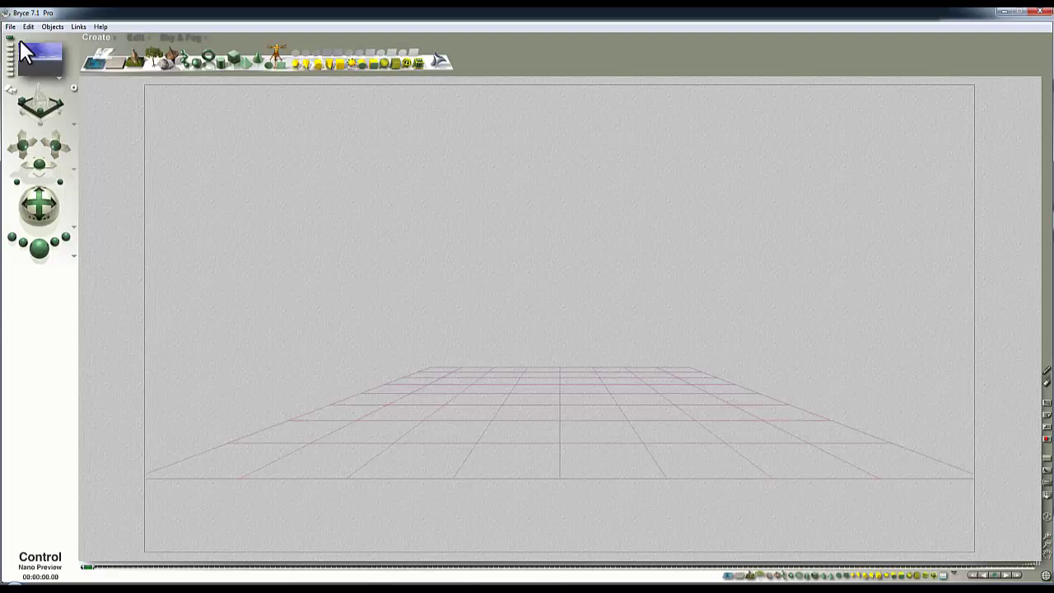
{"action": "left_click", "coordinate": [11, 26]}
{"action": "left_click", "coordinate": [41, 190]}
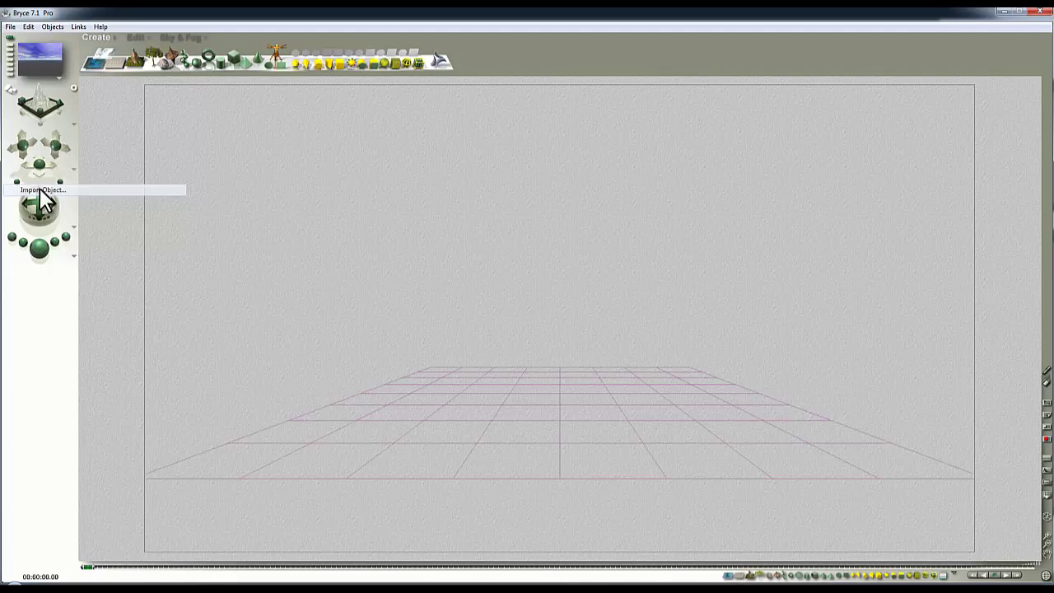
{"action": "left_click", "coordinate": [604, 298]}
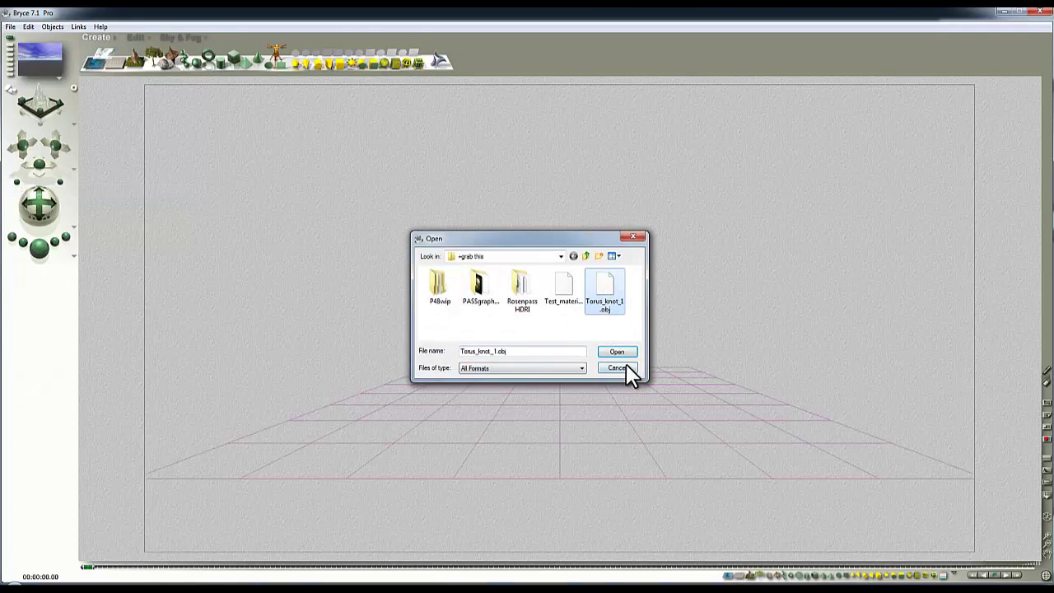
{"action": "left_click", "coordinate": [610, 355]}
{"action": "left_click", "coordinate": [569, 340]}
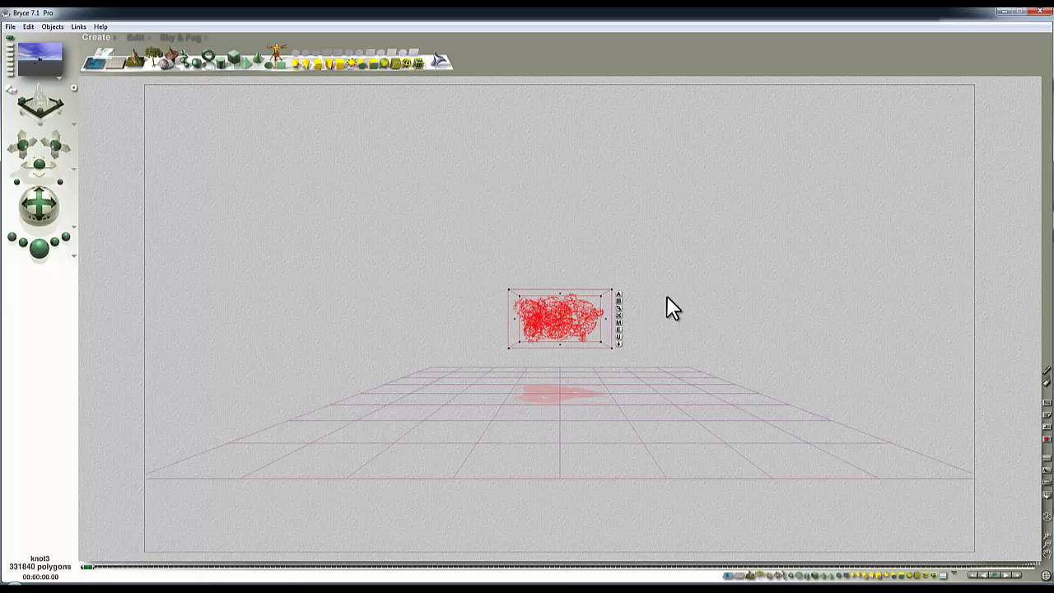
Step: Enlarge the imported knot uniformly until it fills much of the camera frame
{"action": "left_click", "coordinate": [138, 39]}
{"action": "left_click_drag", "start_coordinate": [131, 59], "coordinate": [346, 37]}
{"action": "left_click", "coordinate": [880, 197]}
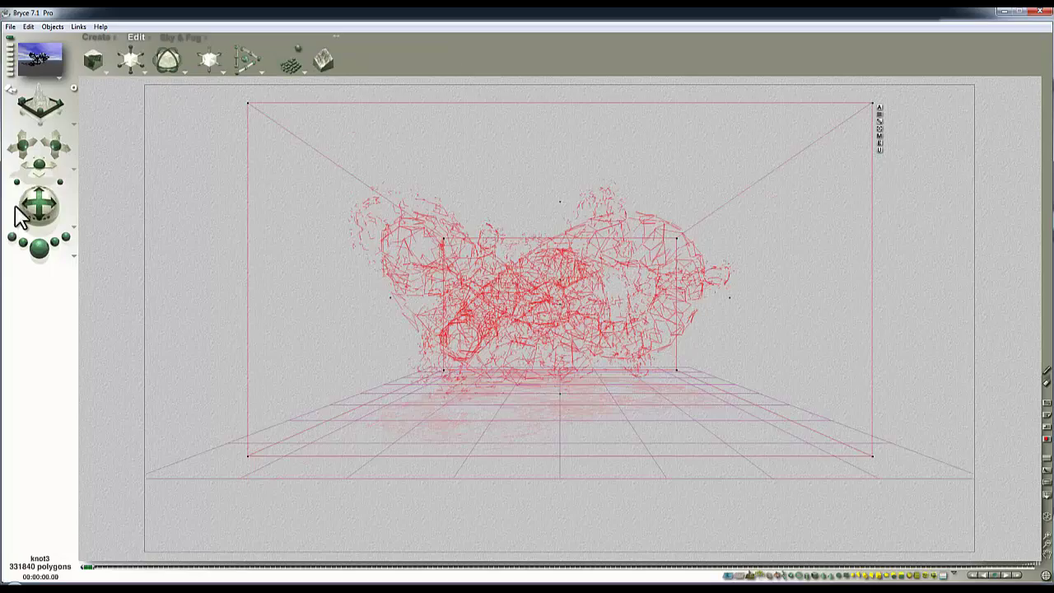
Step: Turn the camera to an elevated, angled view of the knot, render a preview and return to the wireframe
{"action": "left_click_drag", "start_coordinate": [54, 153], "coordinate": [51, 149]}
{"action": "left_click_drag", "start_coordinate": [40, 205], "coordinate": [48, 147]}
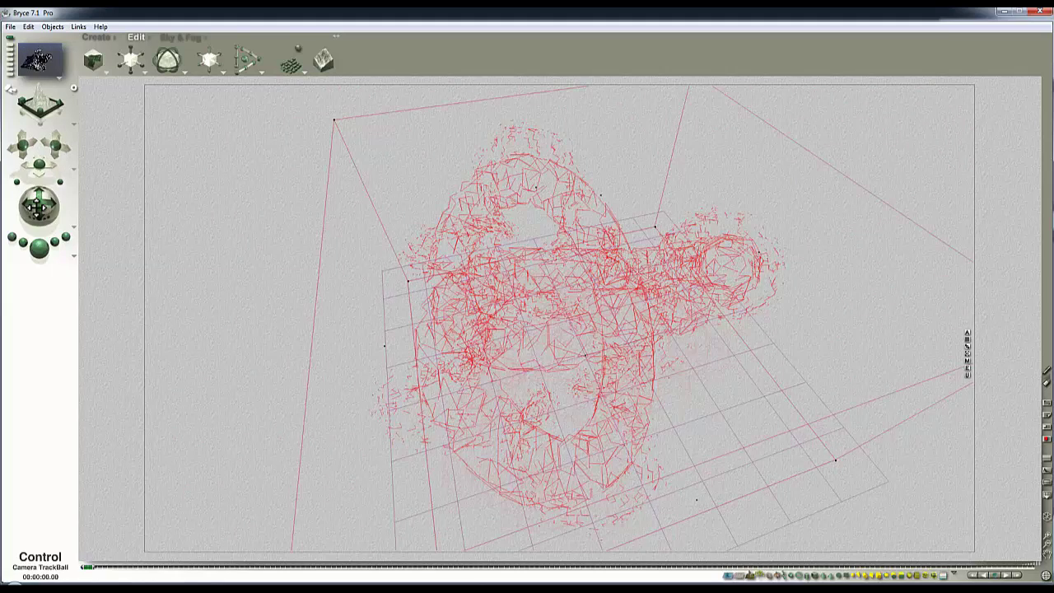
{"action": "left_click", "coordinate": [39, 249]}
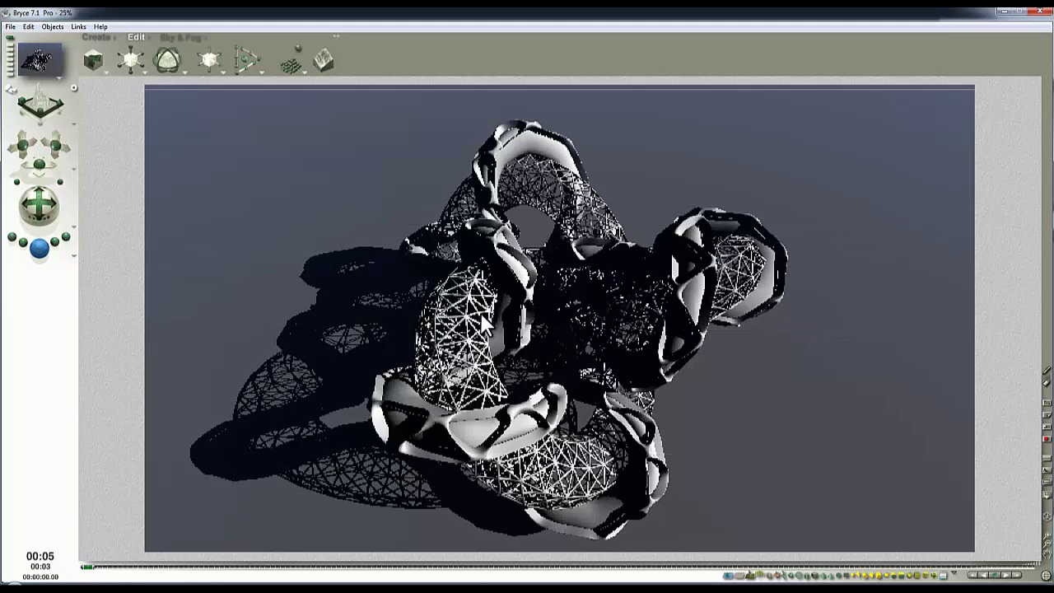
{"action": "left_click", "coordinate": [560, 183]}
{"action": "right_click", "coordinate": [602, 204]}
{"action": "left_click", "coordinate": [610, 210]}
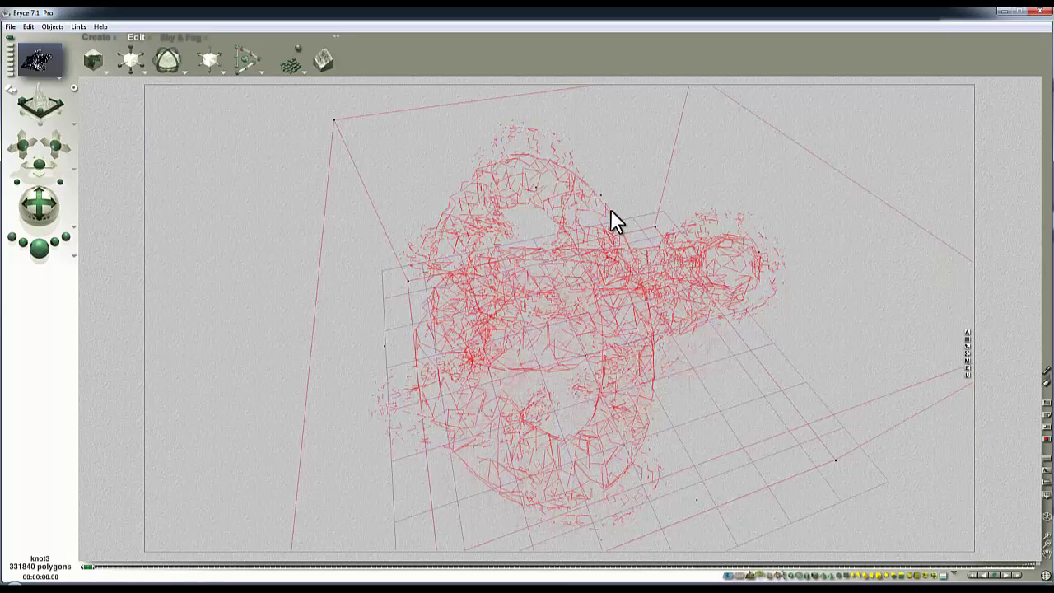
Step: Clear the selection, select only the lattice mesh knot2_knot2_1 and unsmooth it in the mesh editor
{"action": "key", "text": "Delete"}
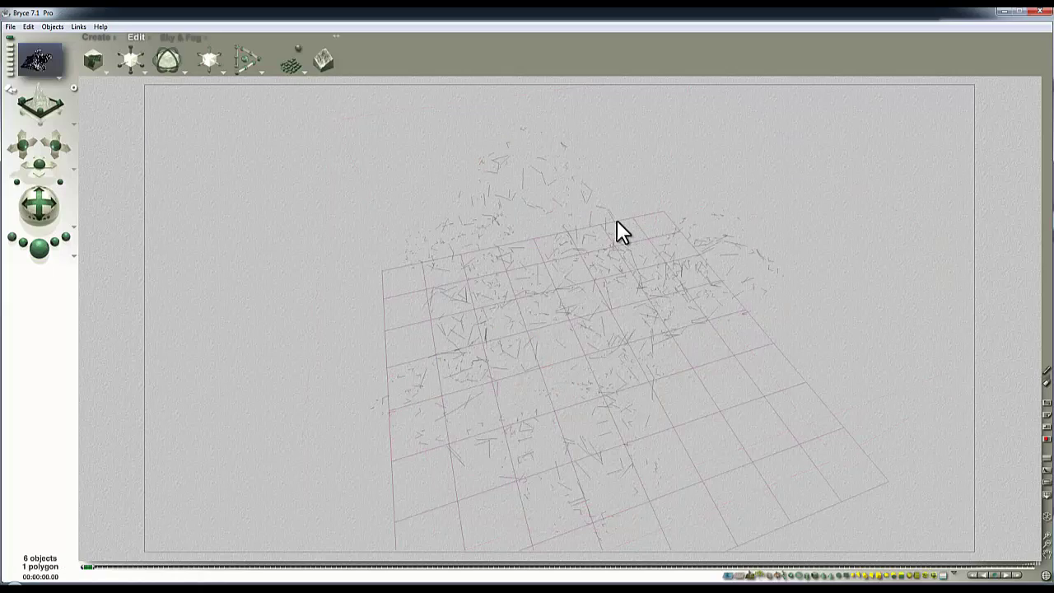
{"action": "left_click", "coordinate": [611, 220], "text": "ctrl"}
{"action": "left_click", "coordinate": [635, 229]}
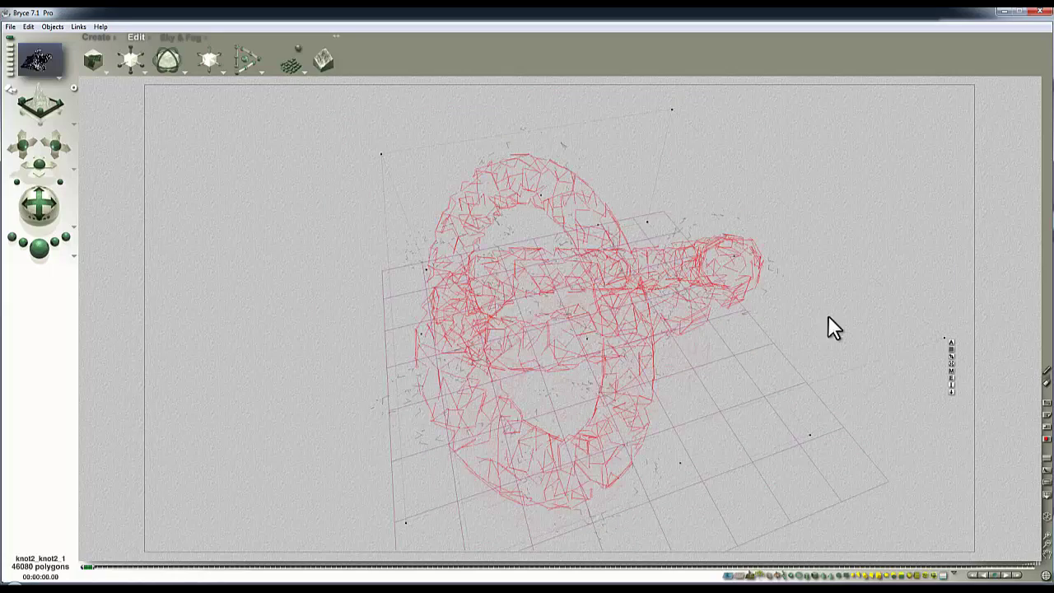
{"action": "left_click", "coordinate": [951, 377]}
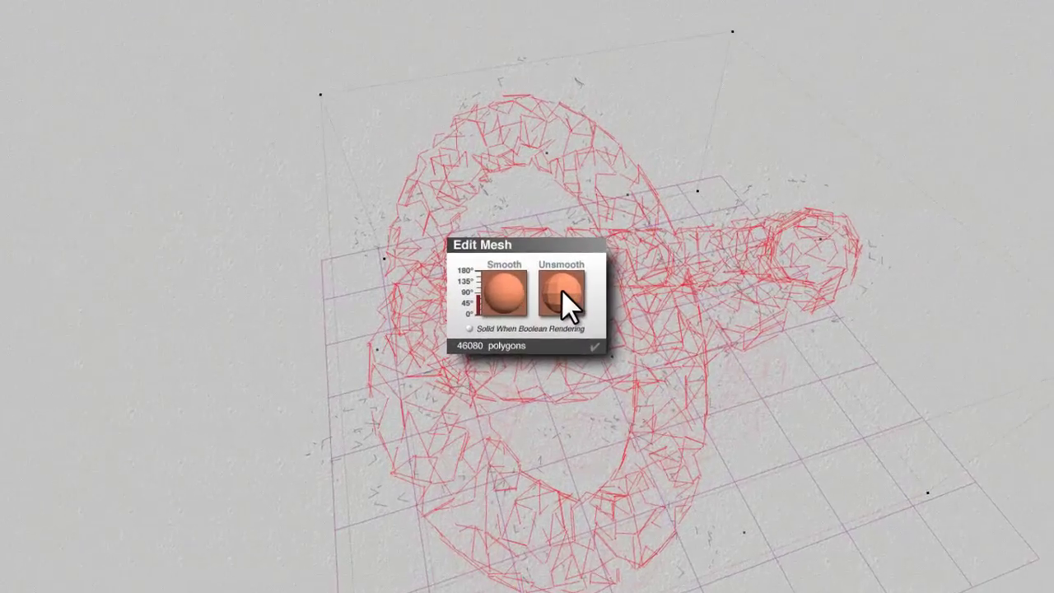
{"action": "left_click", "coordinate": [595, 347]}
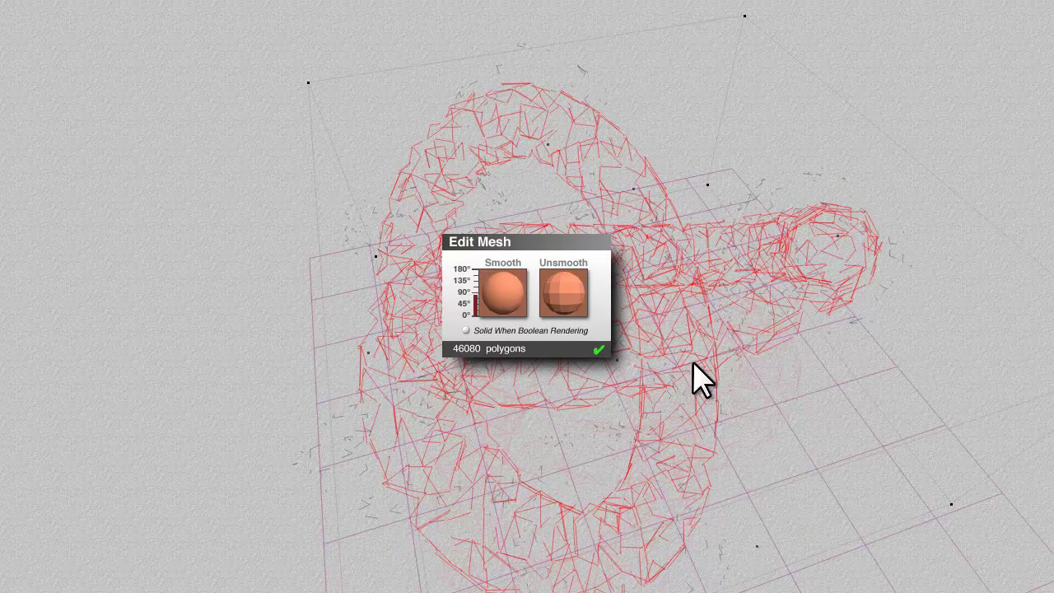